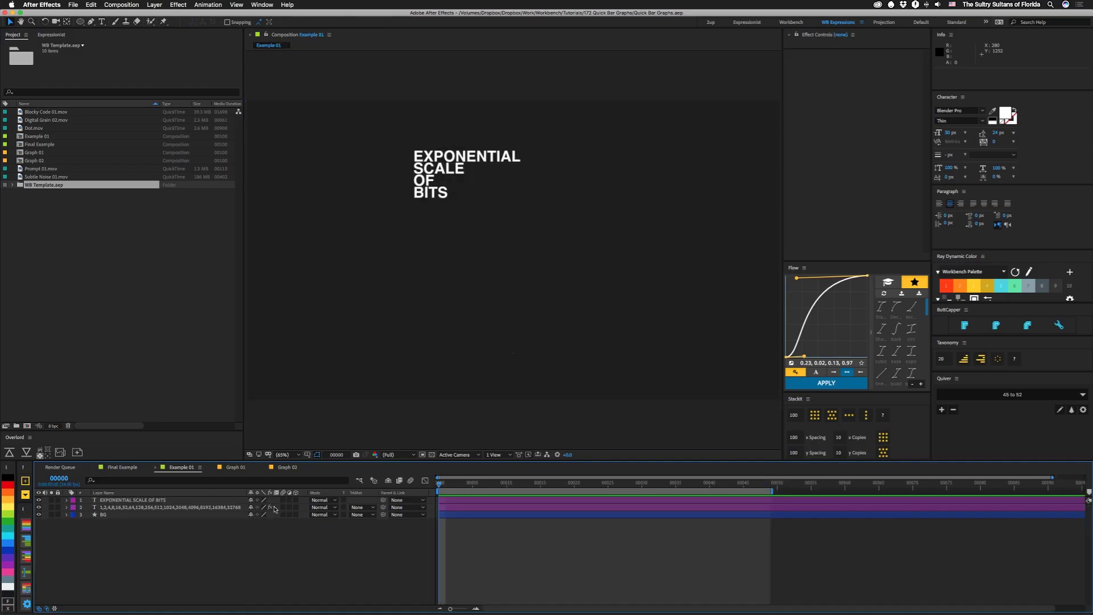
Preview the Example 01 and Final Example bar animations, then switch to the Graph 01 composition
key("space")
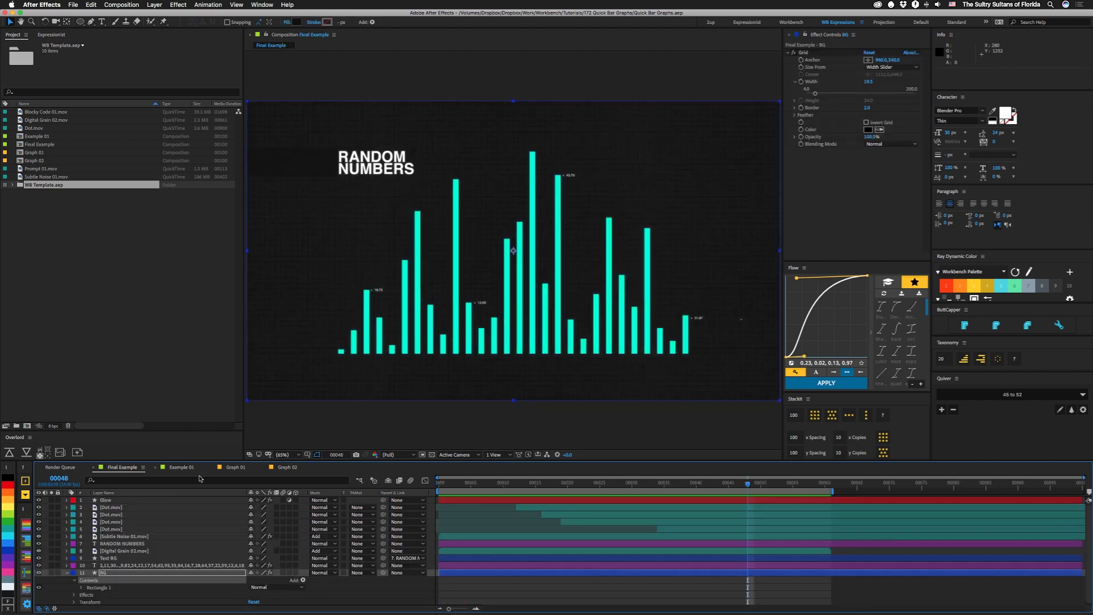
left_click_drag(468, 487, 452, 488)
key("space")
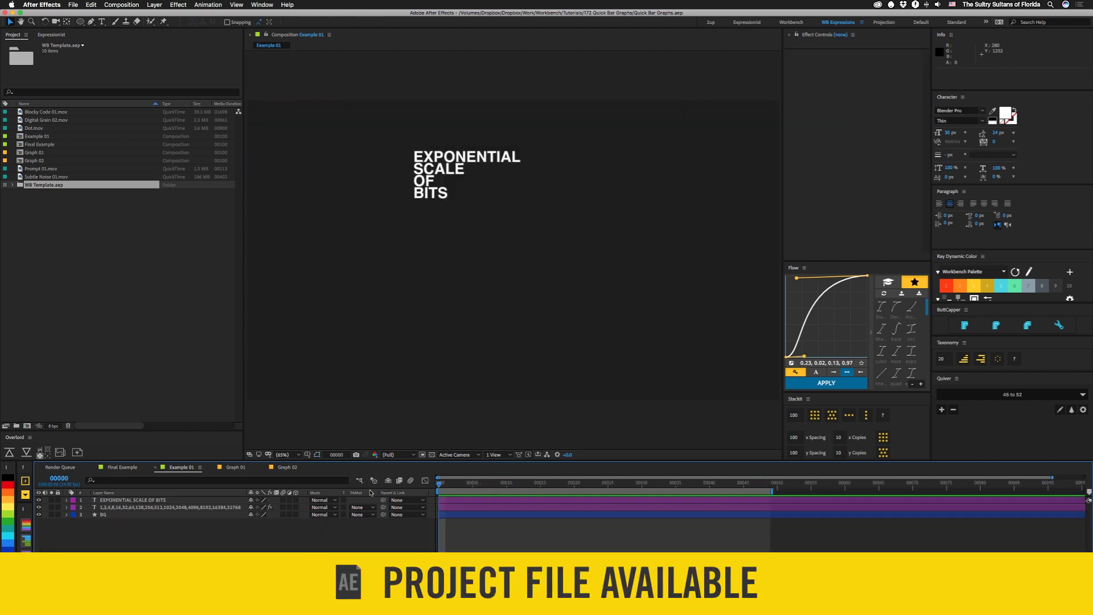
left_click_drag(445, 487, 642, 488)
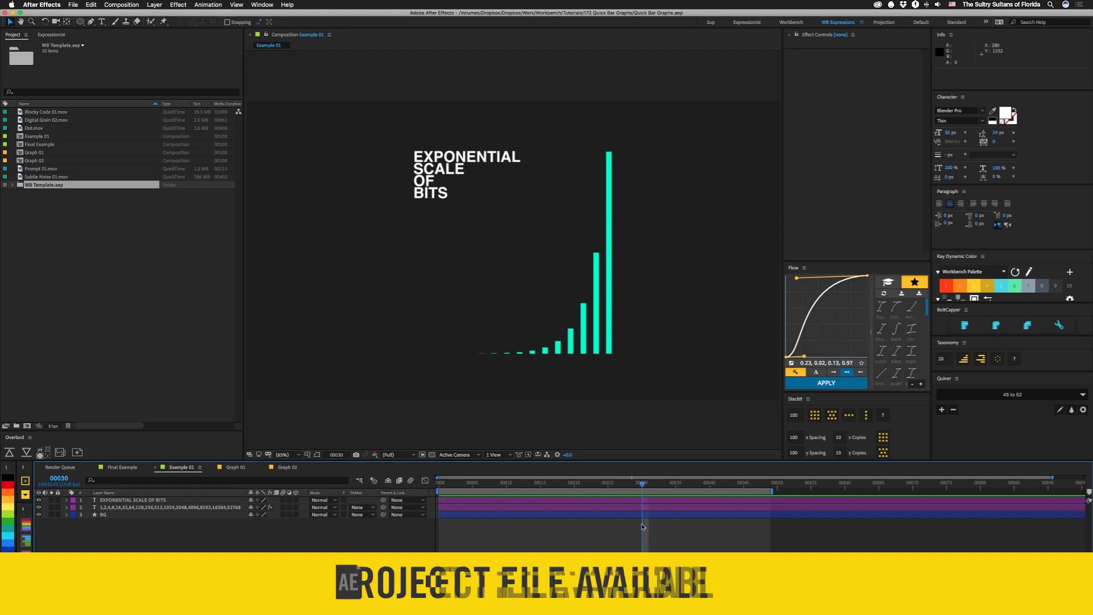
left_click(235, 467)
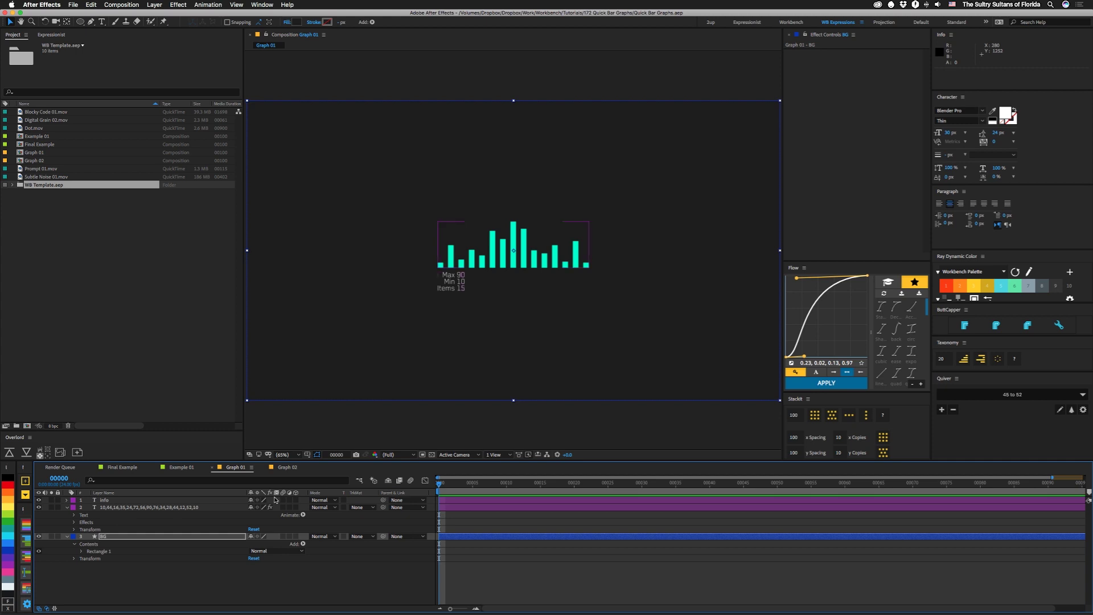
Rename the data layer twice, appending ',44' and then ',65' to its list of values
left_click(179, 509)
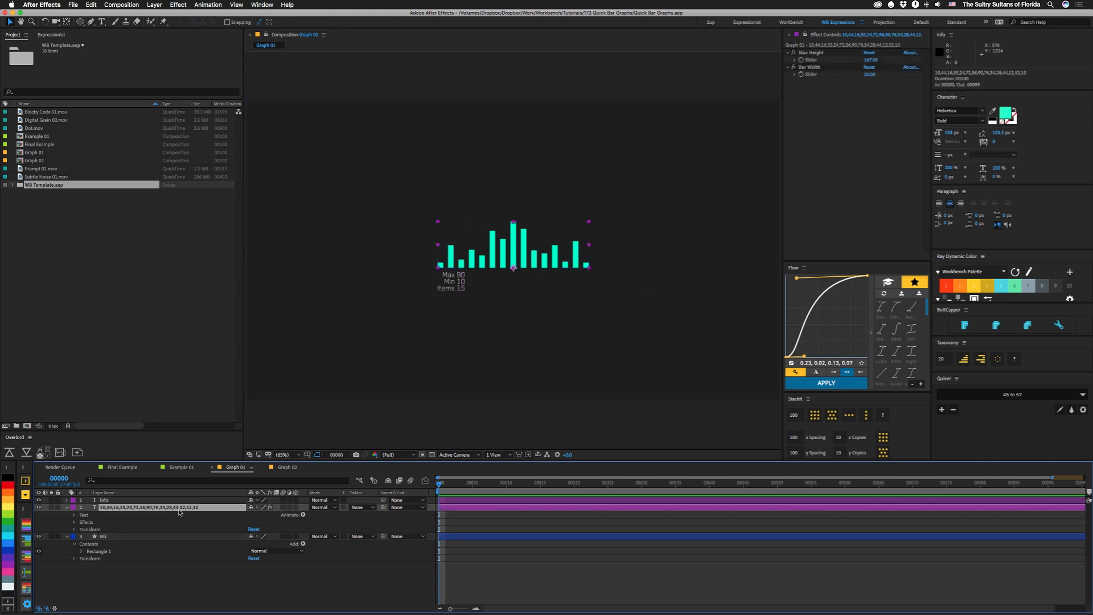
key("Return")
type(",4")
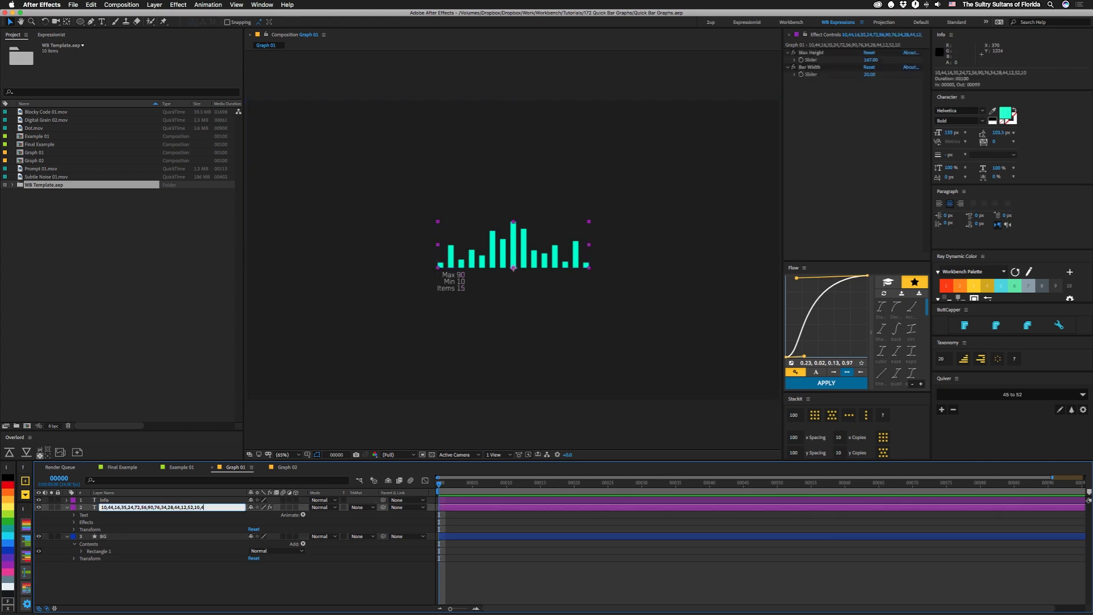
type("4")
key("Return")
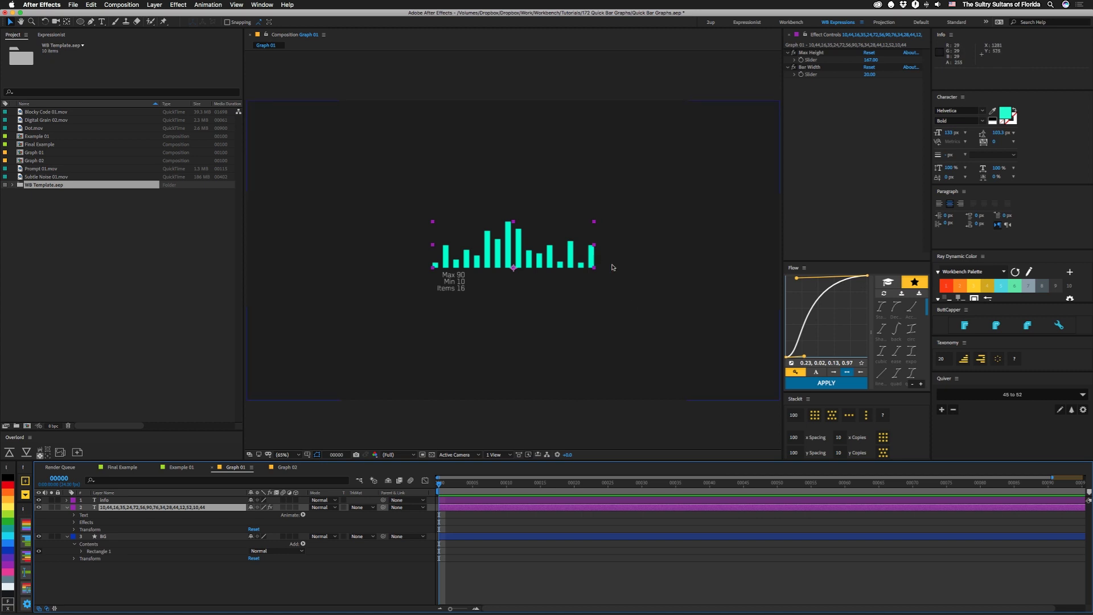
key("Return")
key("Right")
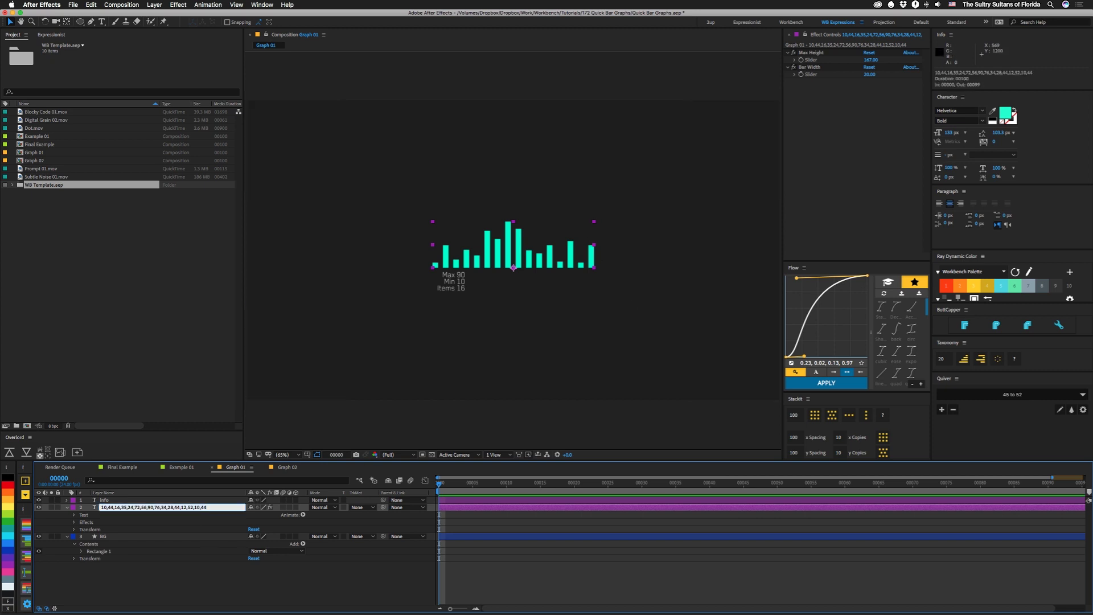
type(",65")
key("Return")
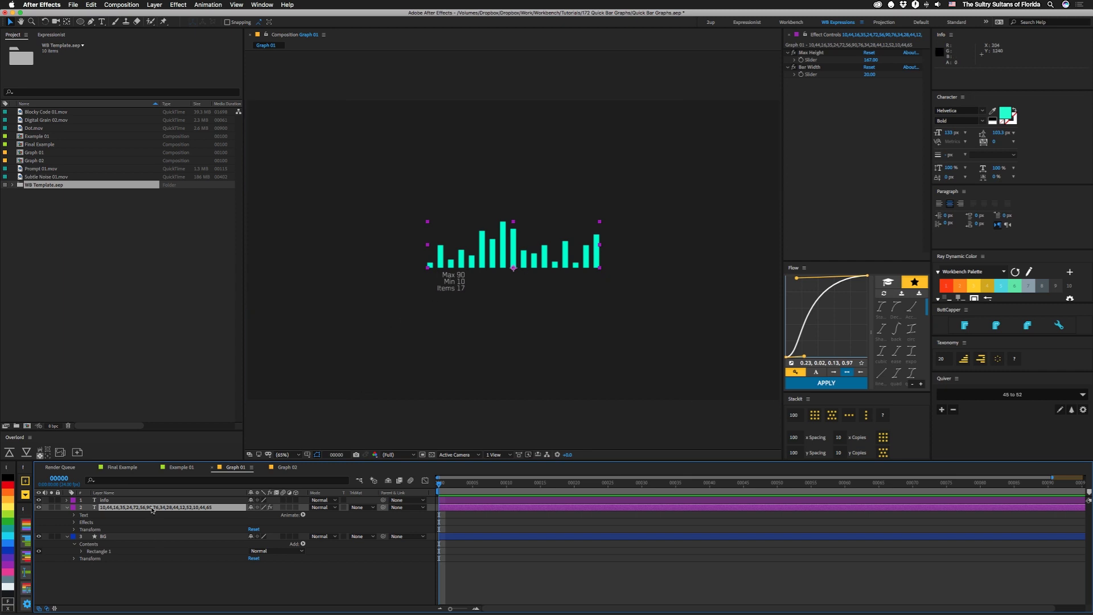
Show layer 2's expressions and load its Source Text expression into Expressionist
key("e")
key("e")
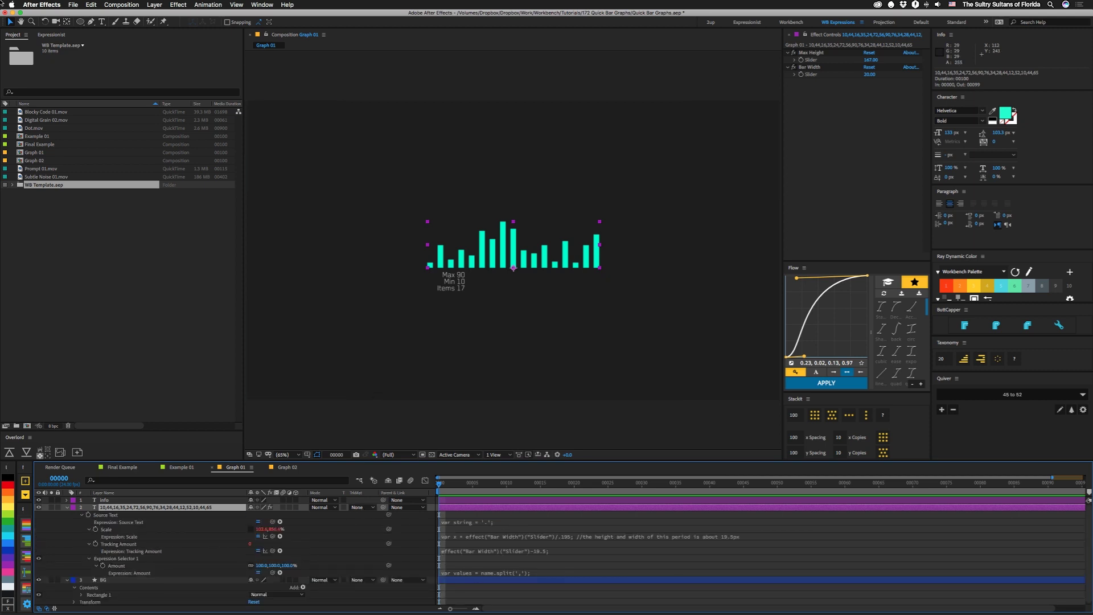
left_click(57, 35)
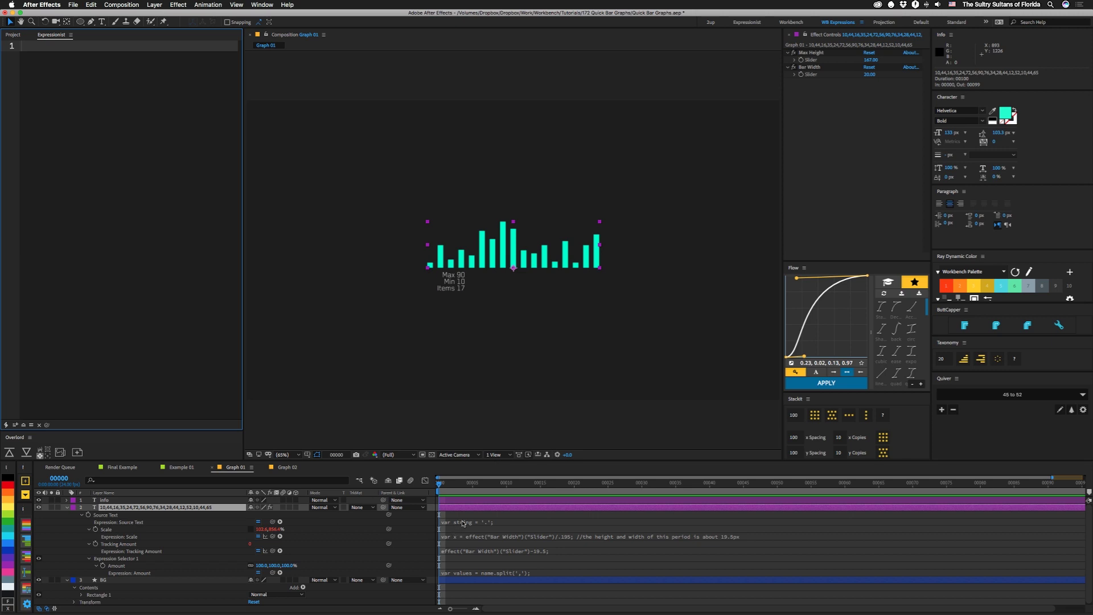
left_click(102, 515)
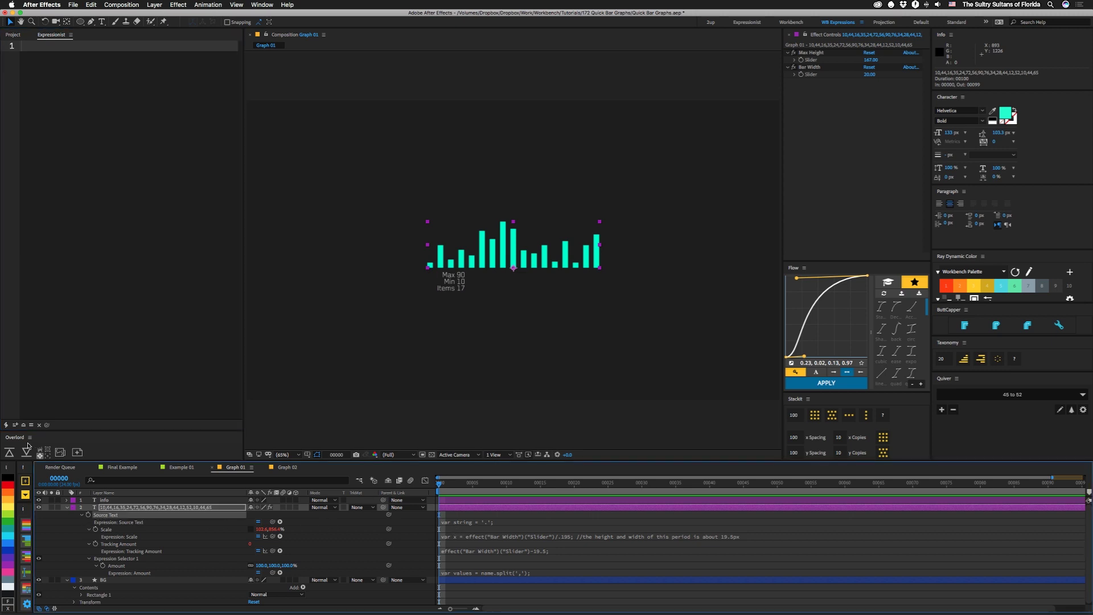
left_click(24, 425)
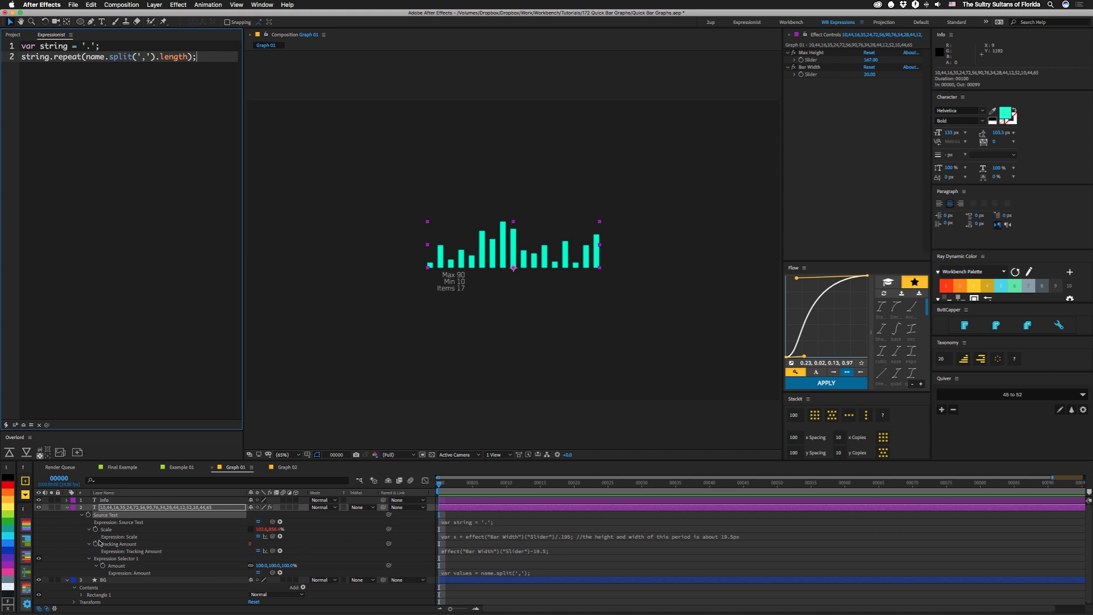
Load the Scale expression into Expressionist and expand the layer's full Text group
left_click(114, 529)
left_click(21, 425)
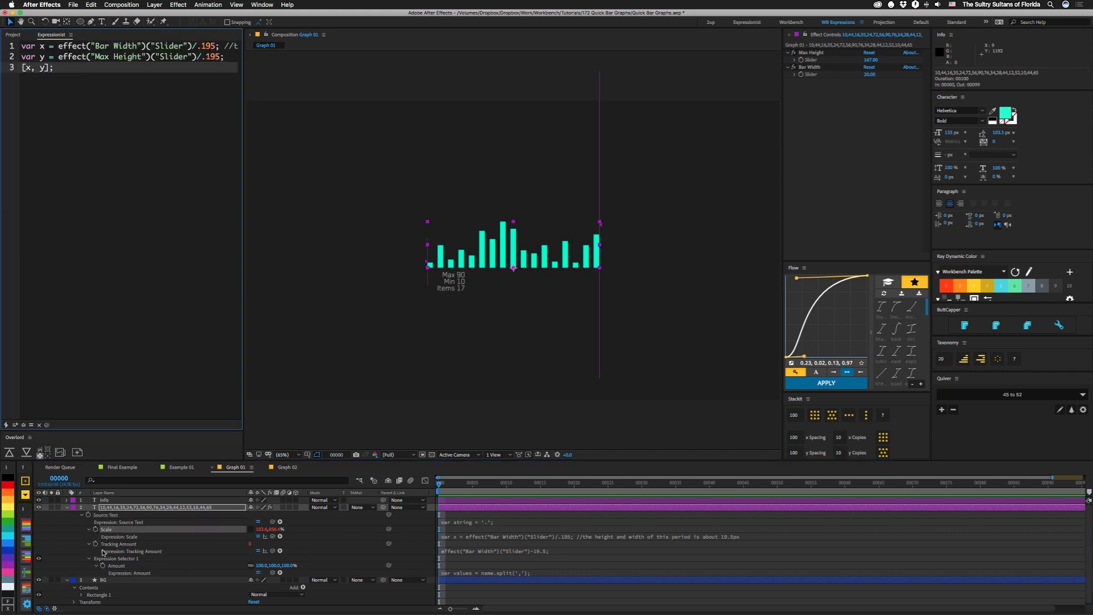
left_click(67, 508)
left_click(67, 508)
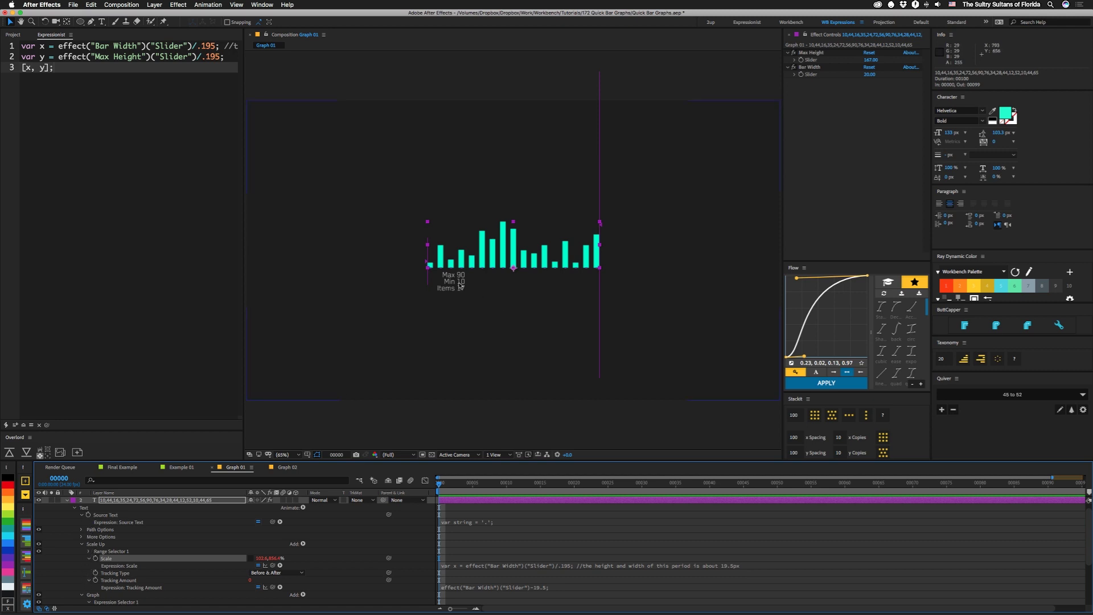
Turn off the Scale Up and Graph animators to flatten the bars, then re-enable Scale Up
left_click(81, 543)
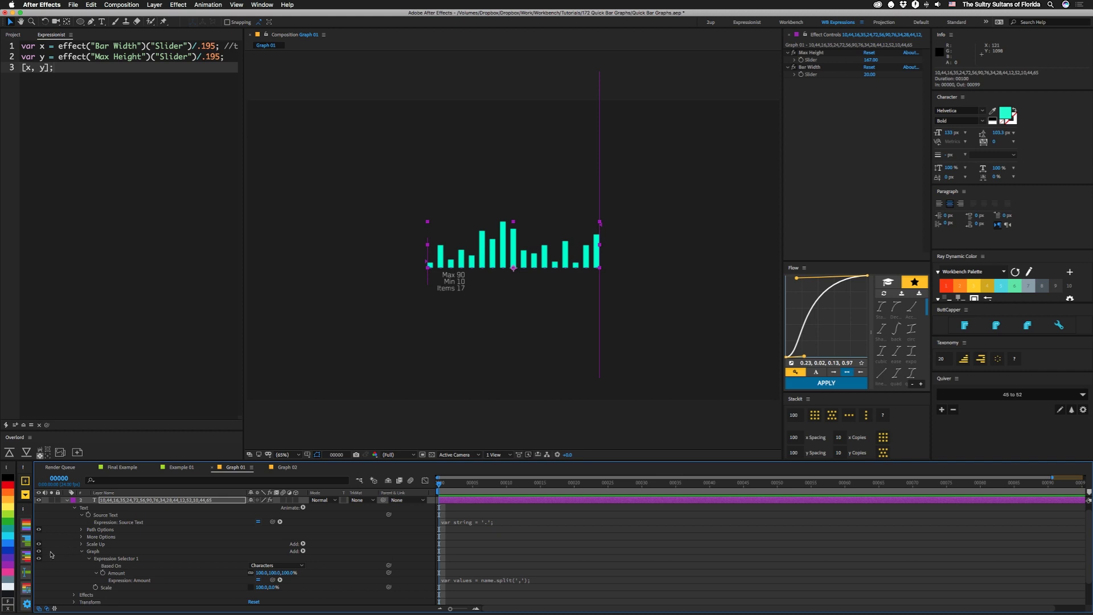
left_click_drag(39, 551, 39, 544)
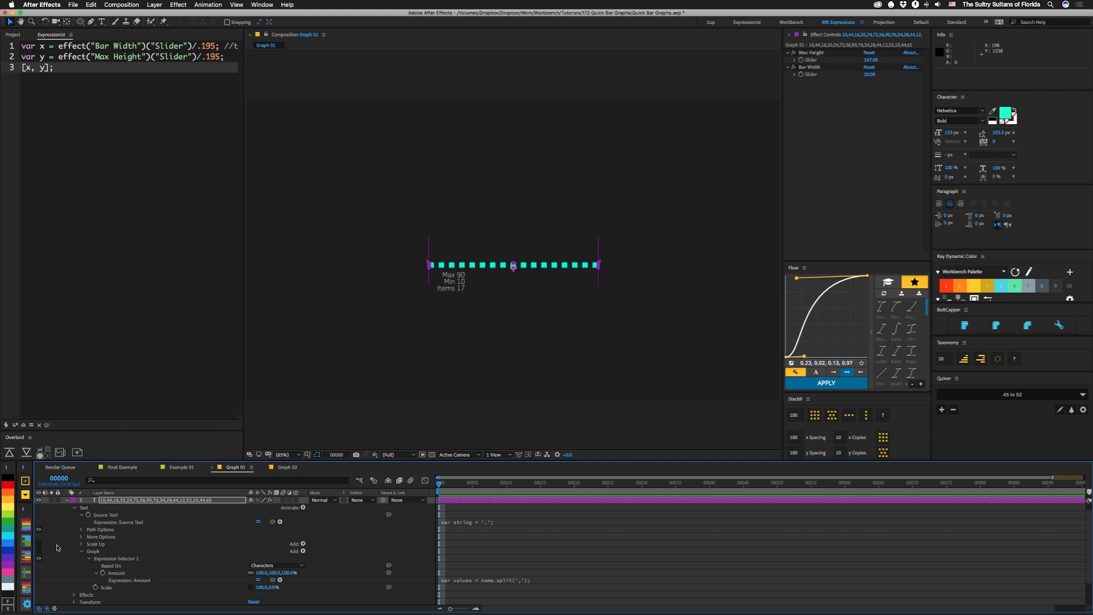
left_click(39, 543)
Set Max Height to 165, try narrower Bar Width values, then undo back to 20
left_click_drag(861, 65, 856, 65)
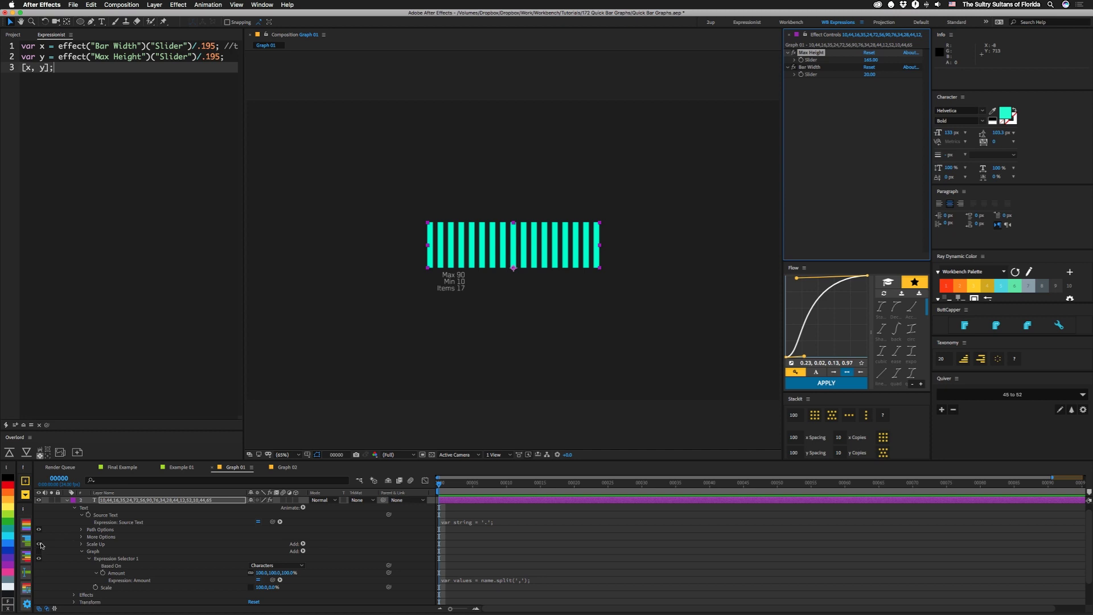
key("super+Return")
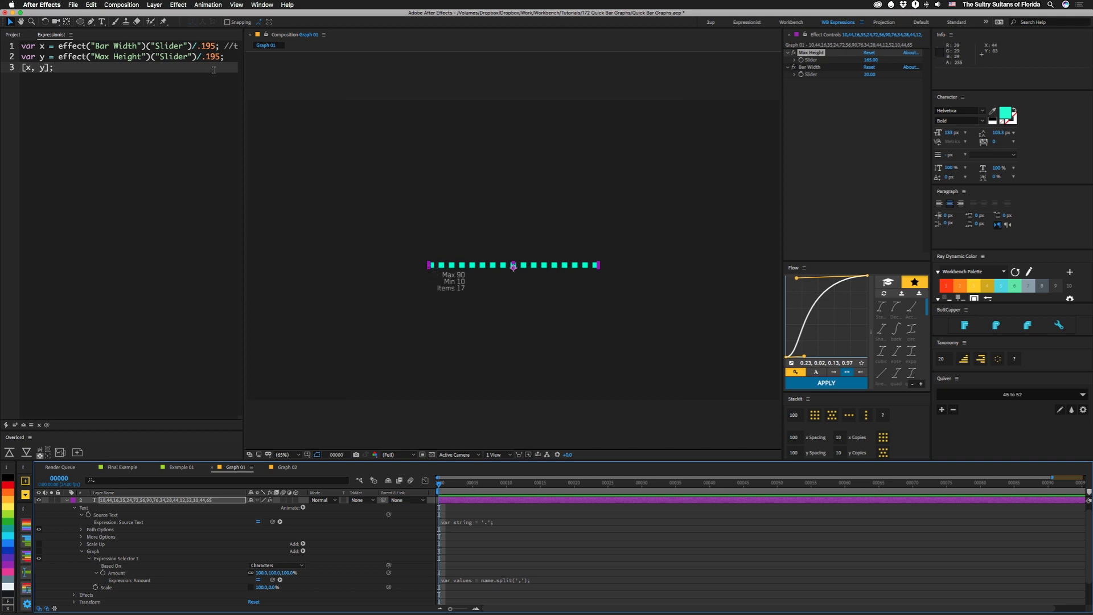
key("super+z")
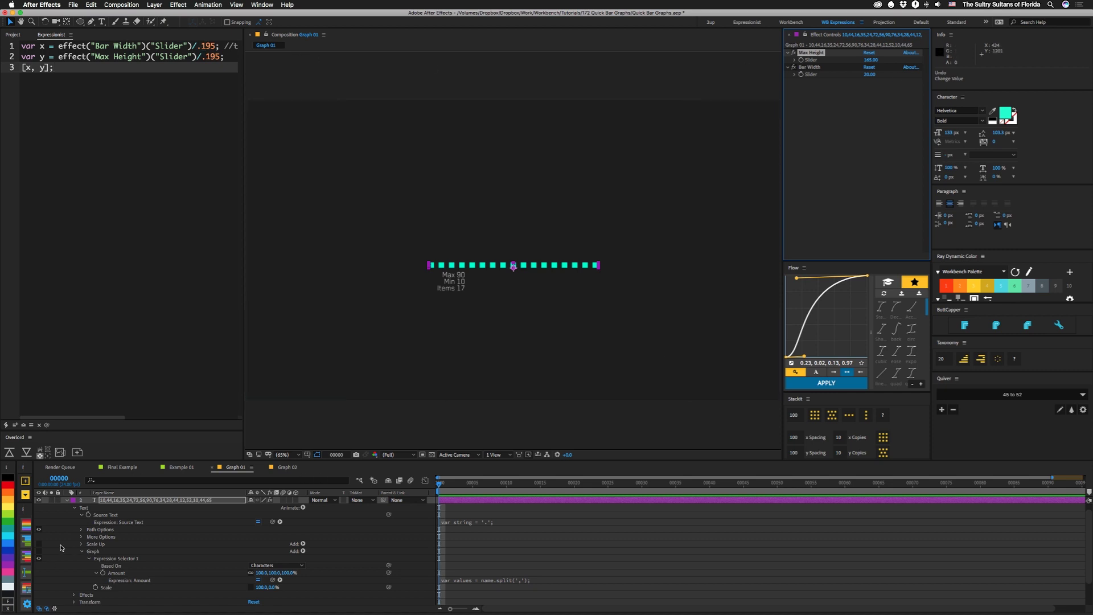
left_click(38, 543)
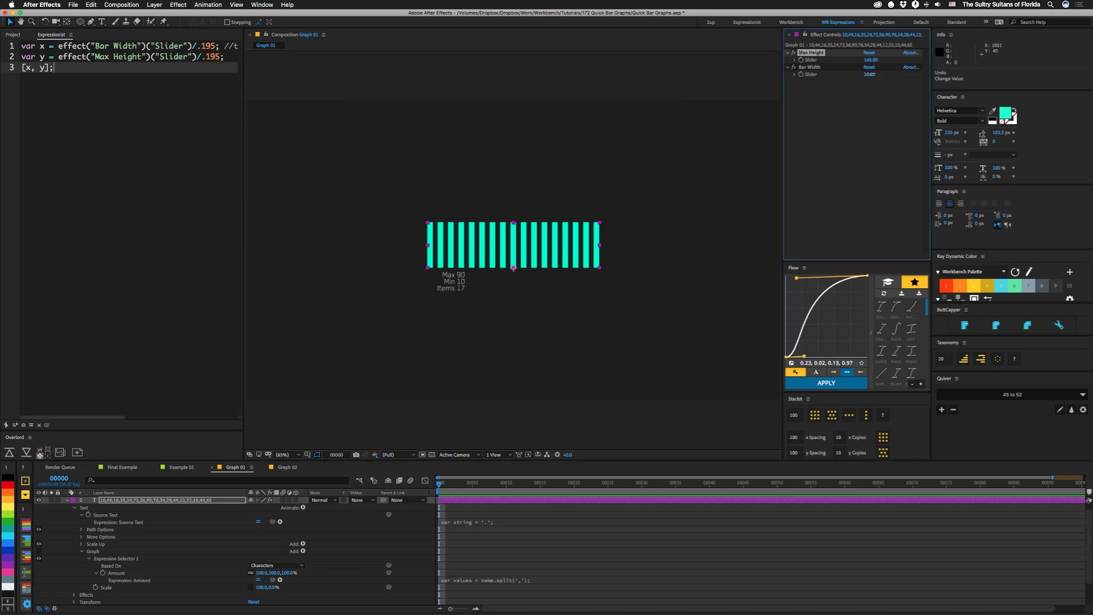
left_click_drag(869, 74, 854, 74)
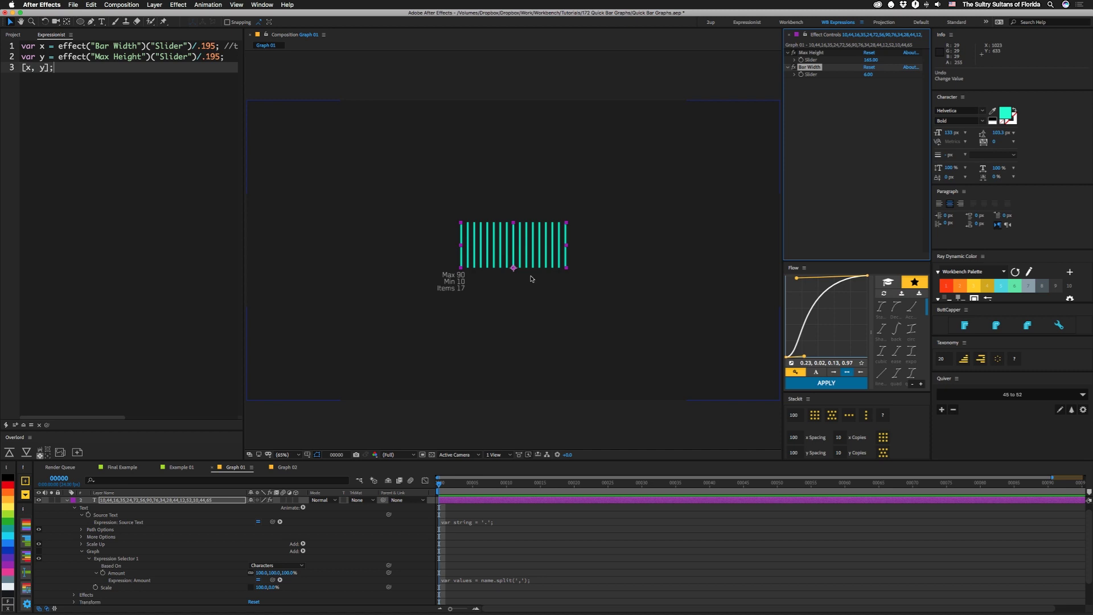
key("super+z")
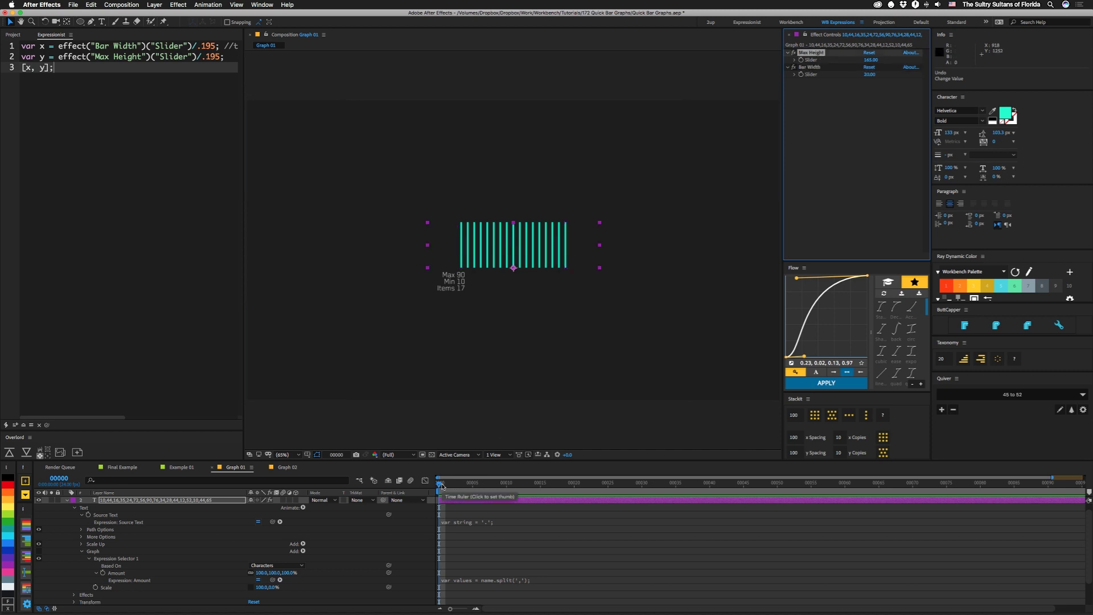
Expand Scale Up to show Range Selector, Scale, Tracking Type and Tracking Amount
left_click(441, 484)
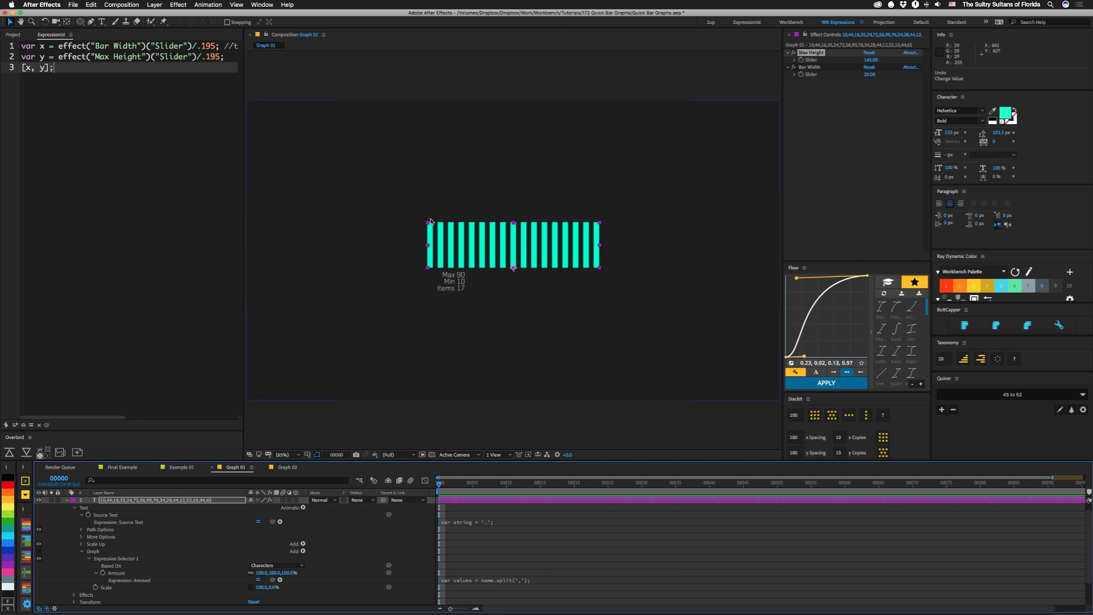
left_click(81, 543)
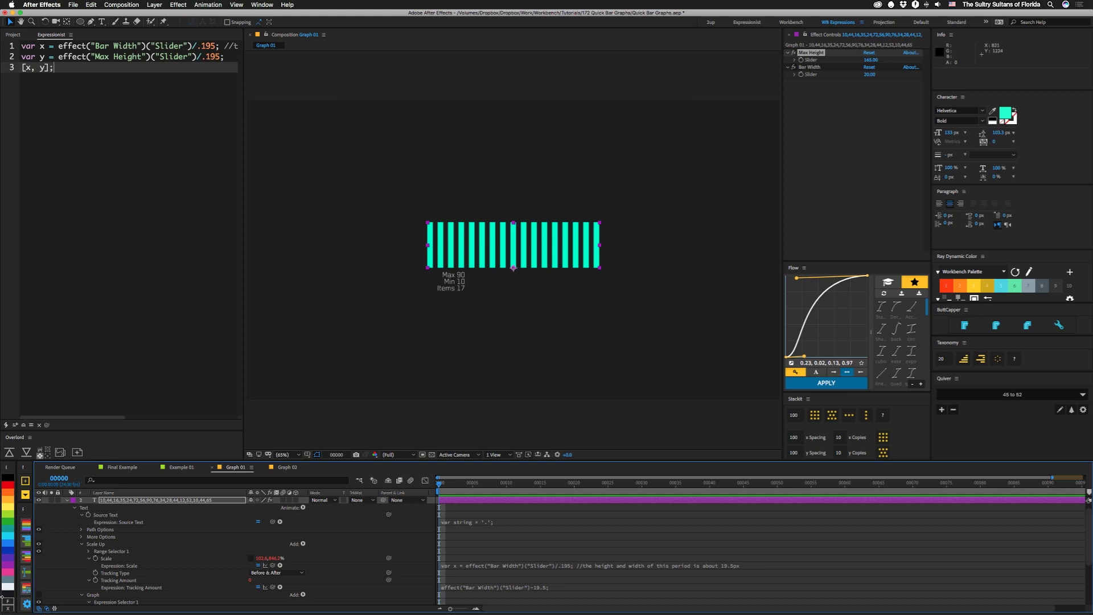
Load the Tracking Amount expression effect("Bar Width")("Slider")-19.5, then collapse Scale Up
left_click(123, 580)
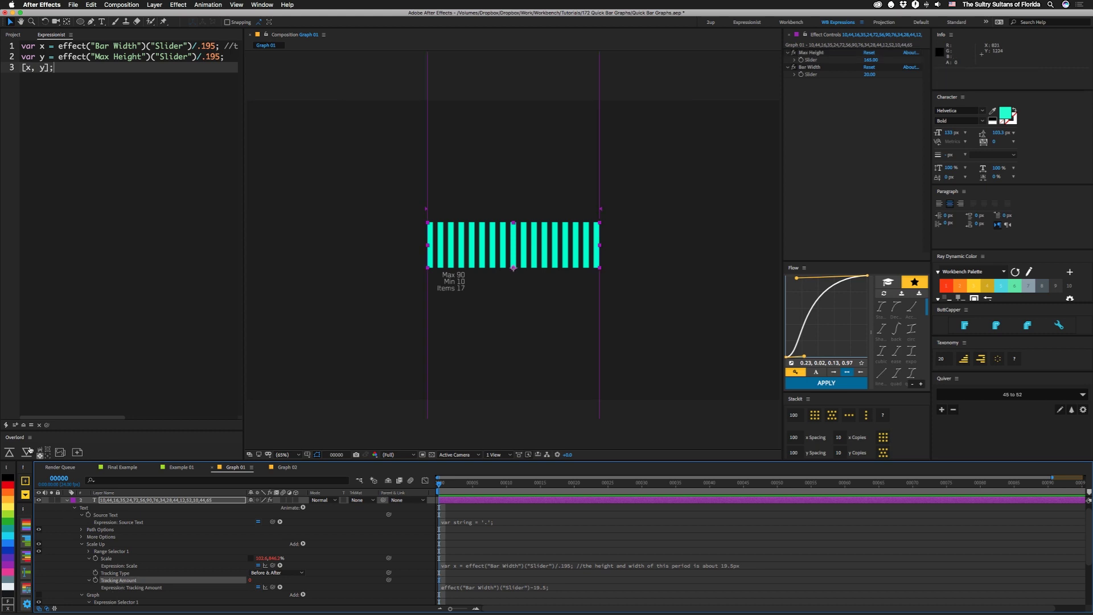
left_click(23, 425)
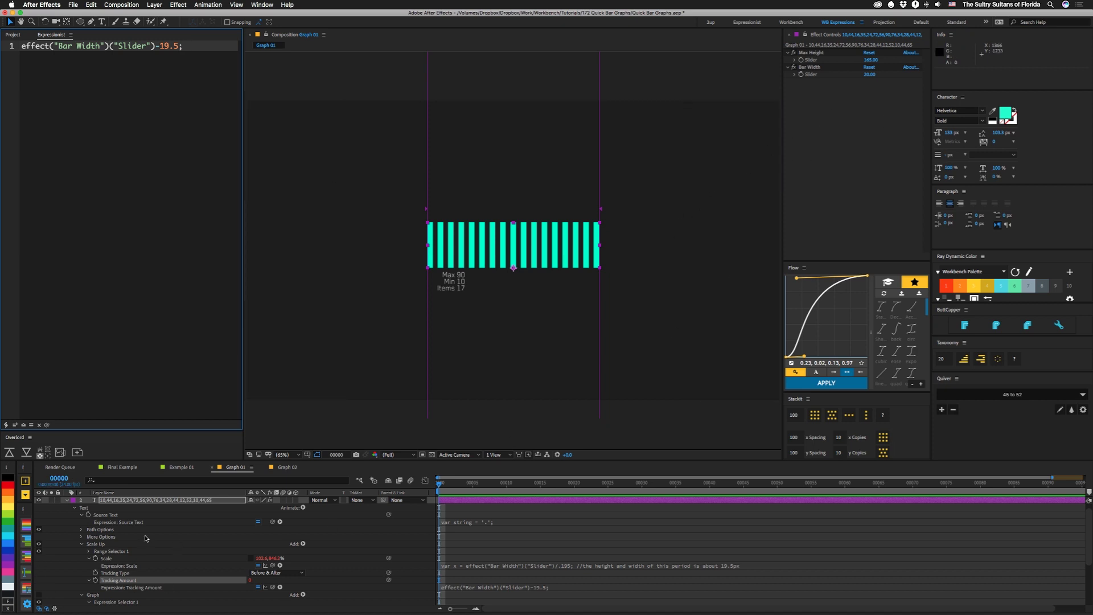
left_click(82, 544)
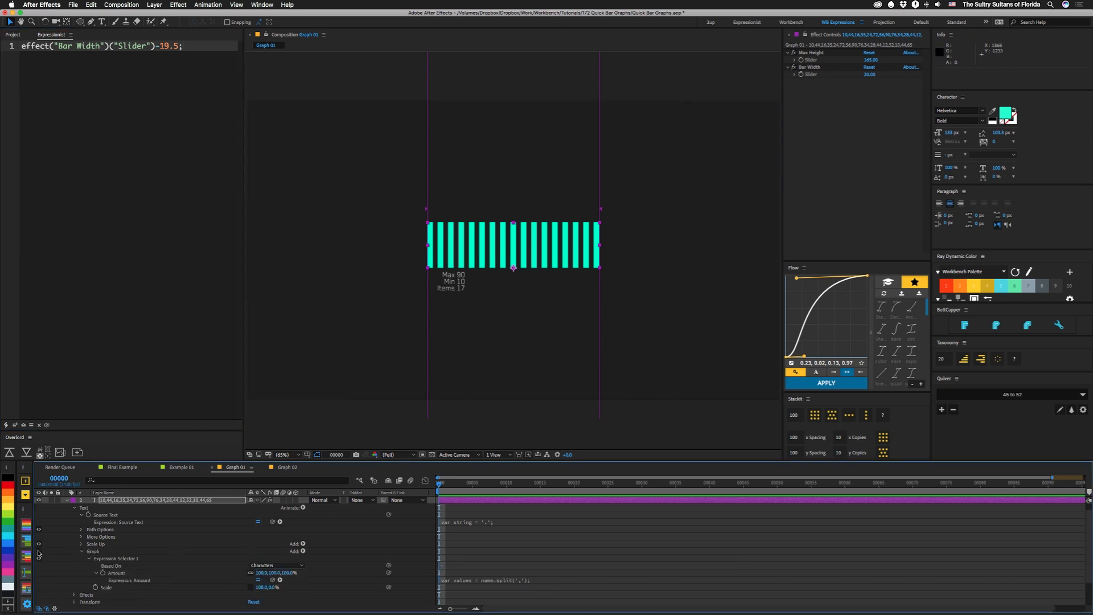
Enable the Graph animator and view its Amount expression, (1-(values[textIndex-1]/maxValue))*100
left_click(39, 551)
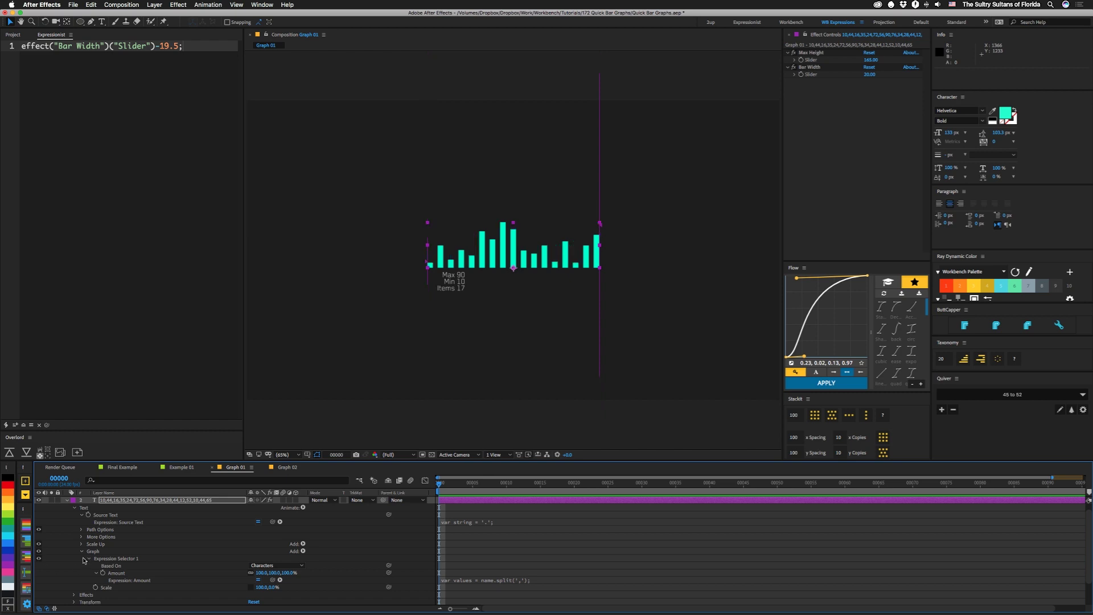
left_click(115, 573)
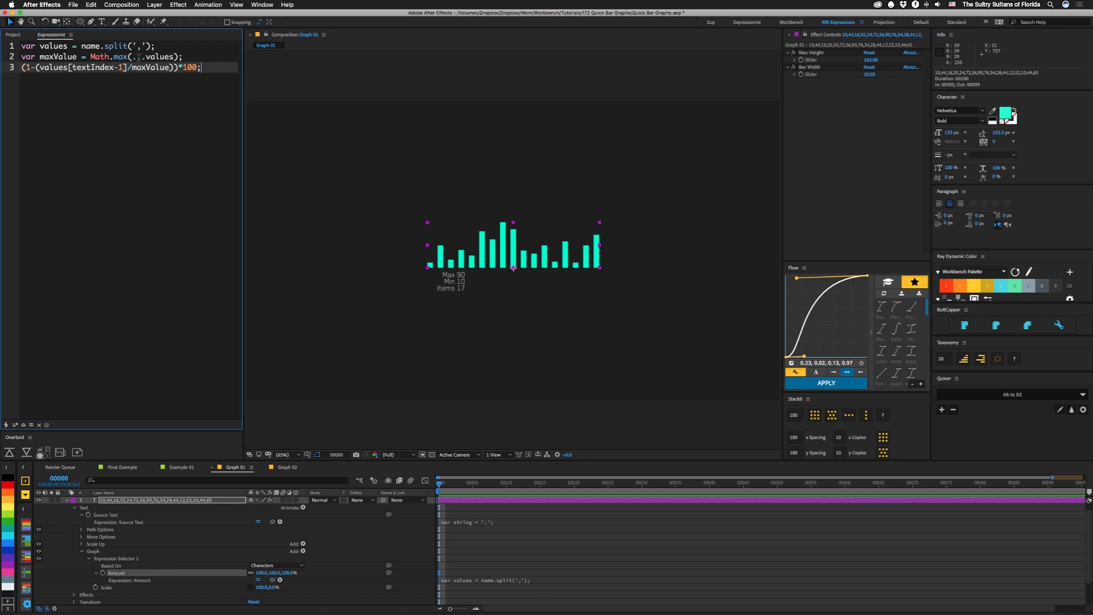
key("Up")
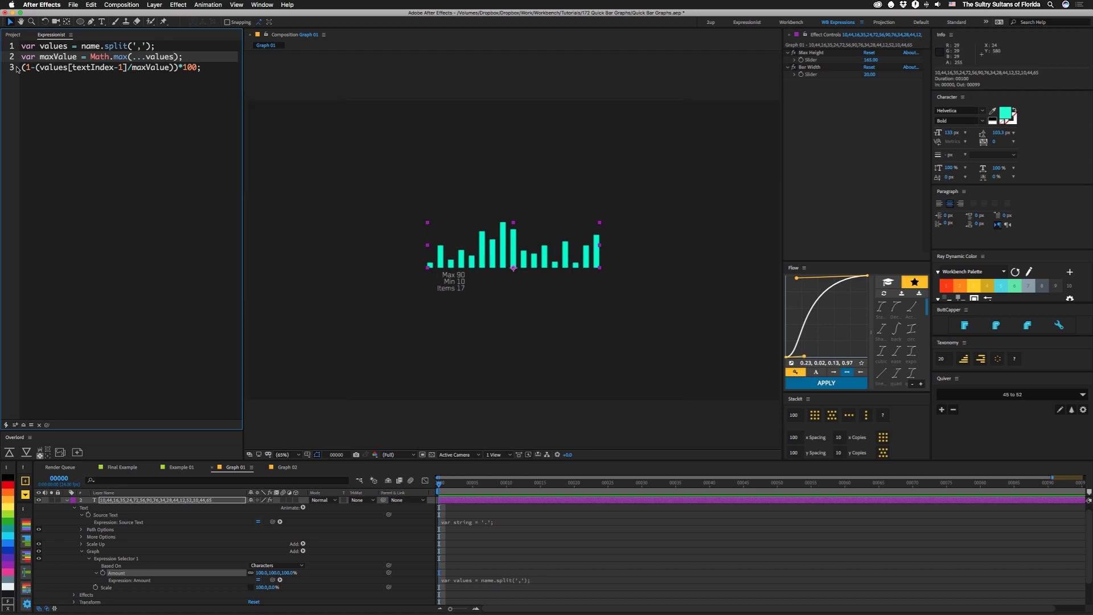
Highlight the value-over-max part of the Amount expression, then exit the editor and show only expression properties
left_click_drag(41, 66, 170, 67)
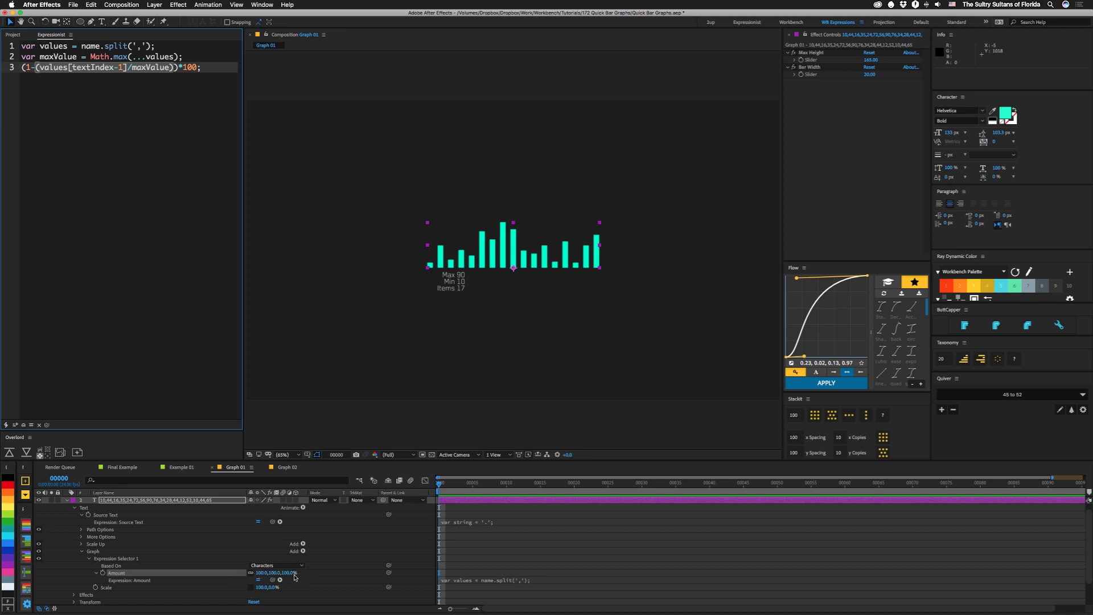
left_click(612, 262)
key("e")
key("e")
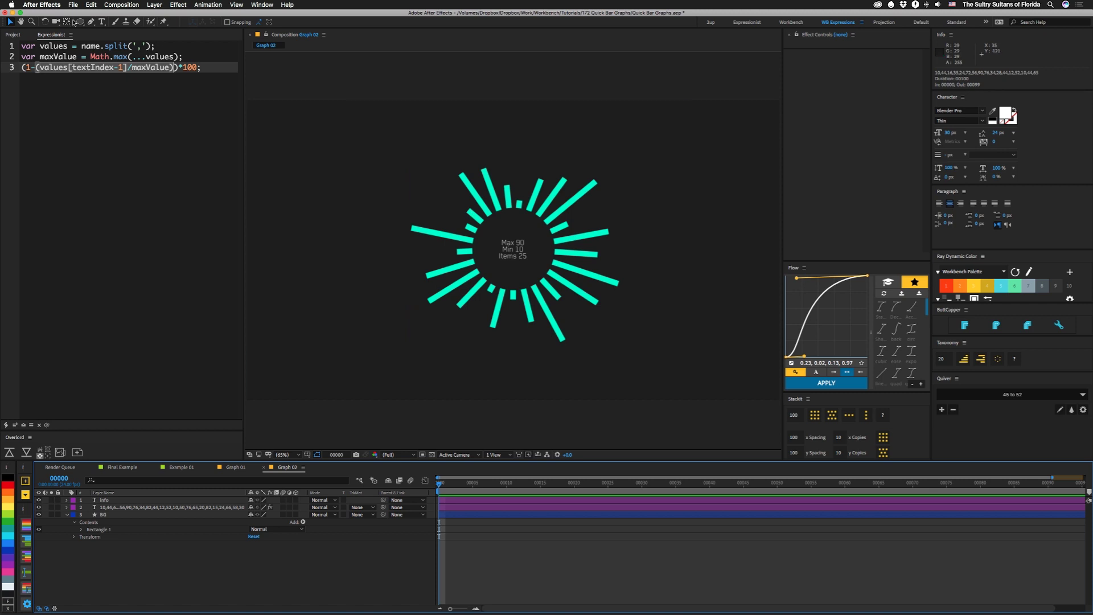
Create an ellipse shape layer and set its Ellipse Size to 1920
double_click(80, 22)
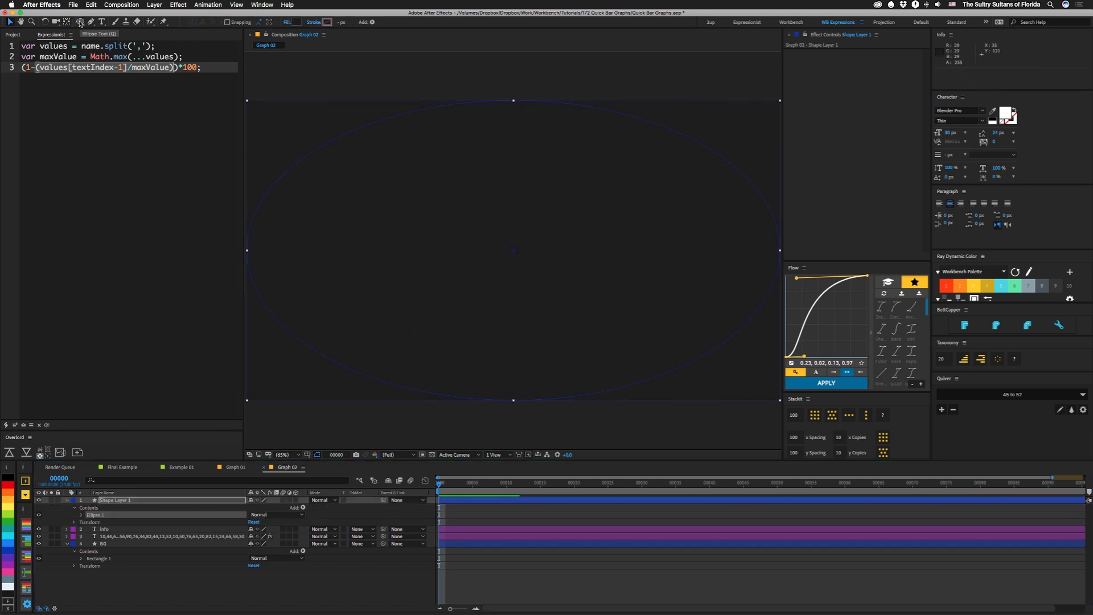
left_click(81, 515)
left_click(88, 522)
left_click(268, 528)
type("1920.0,1920.0")
key("Return")
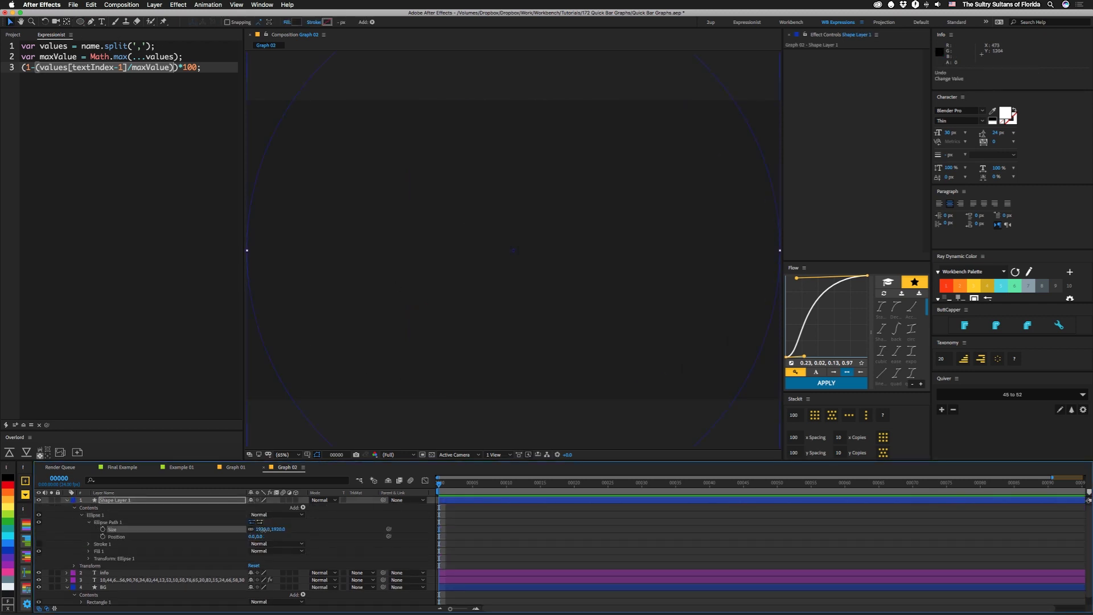
Shrink the circle to fit inside the bars and convert it to a Bezier path
left_click_drag(264, 530, 201, 536)
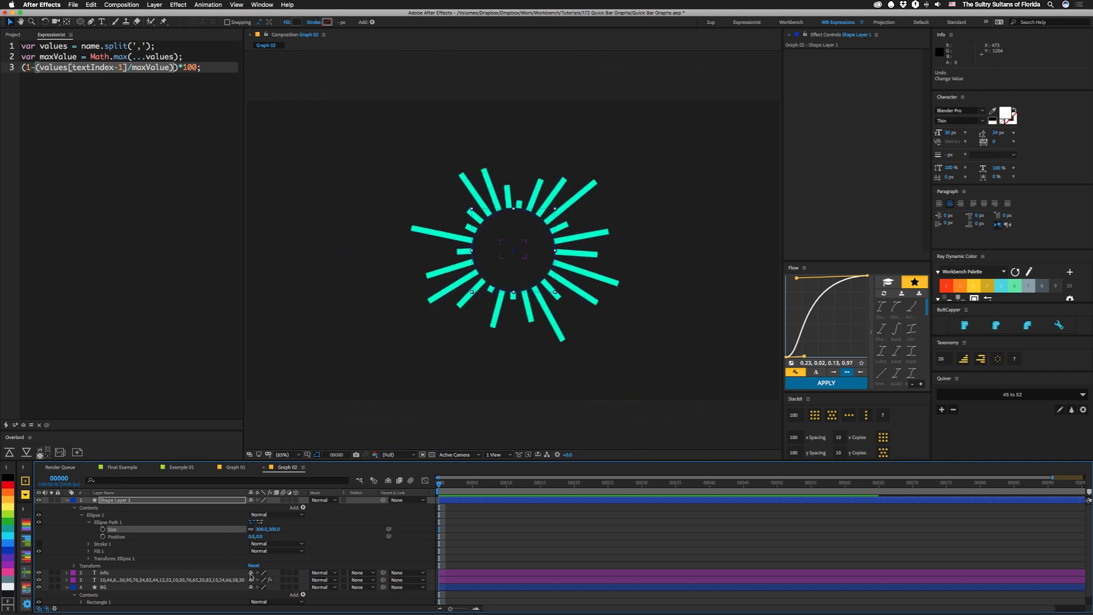
right_click(106, 523)
left_click(133, 532)
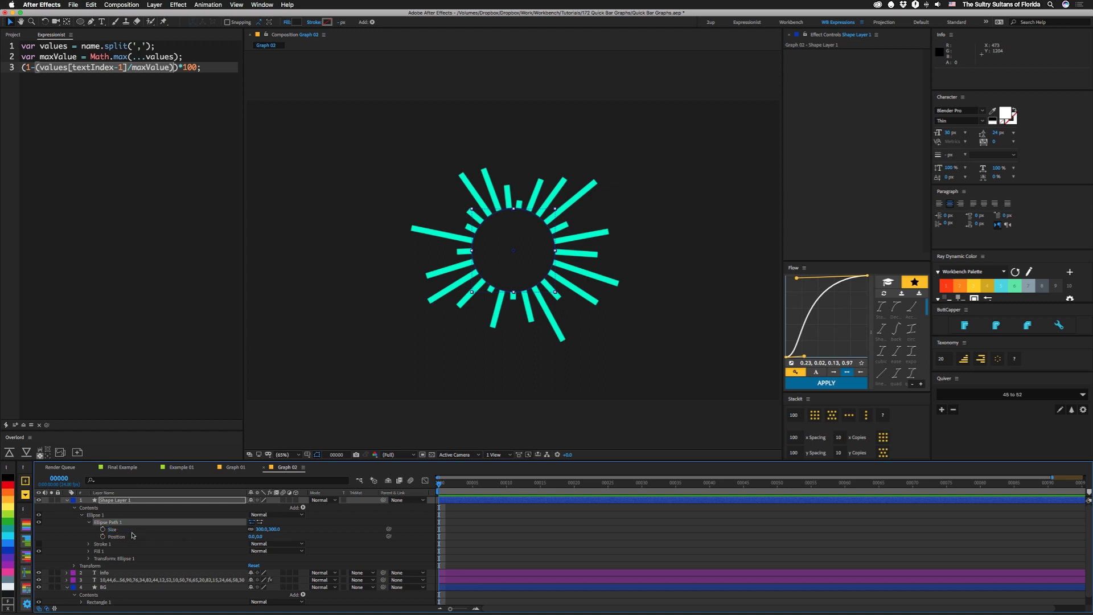
left_click(89, 522)
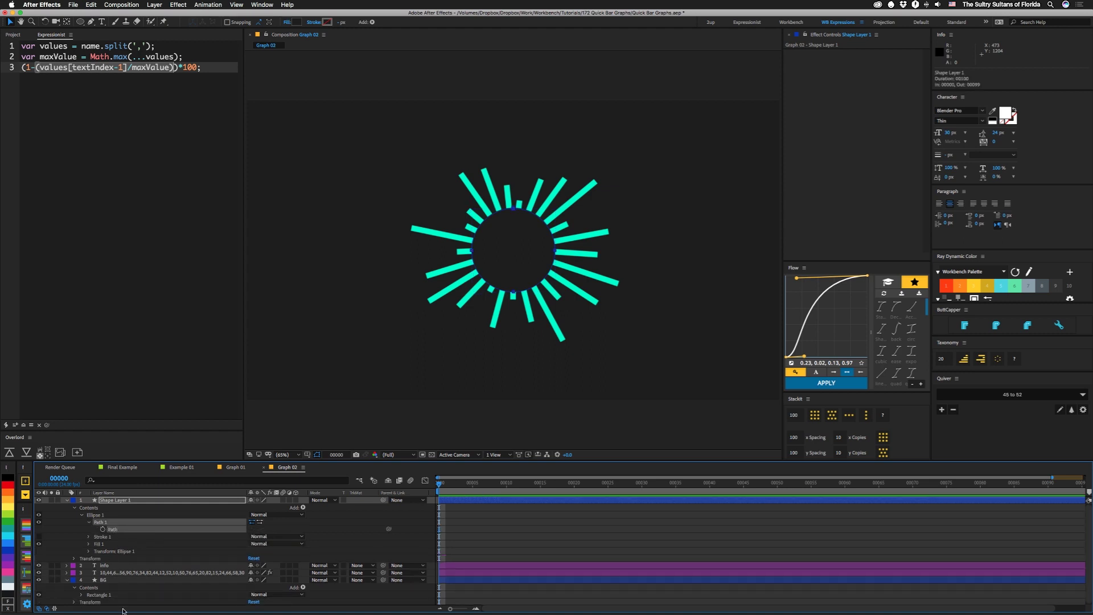
Add a mask to the number-list text layer, paste the circle's path into it, and delete the extra Mask 2
left_click(110, 574)
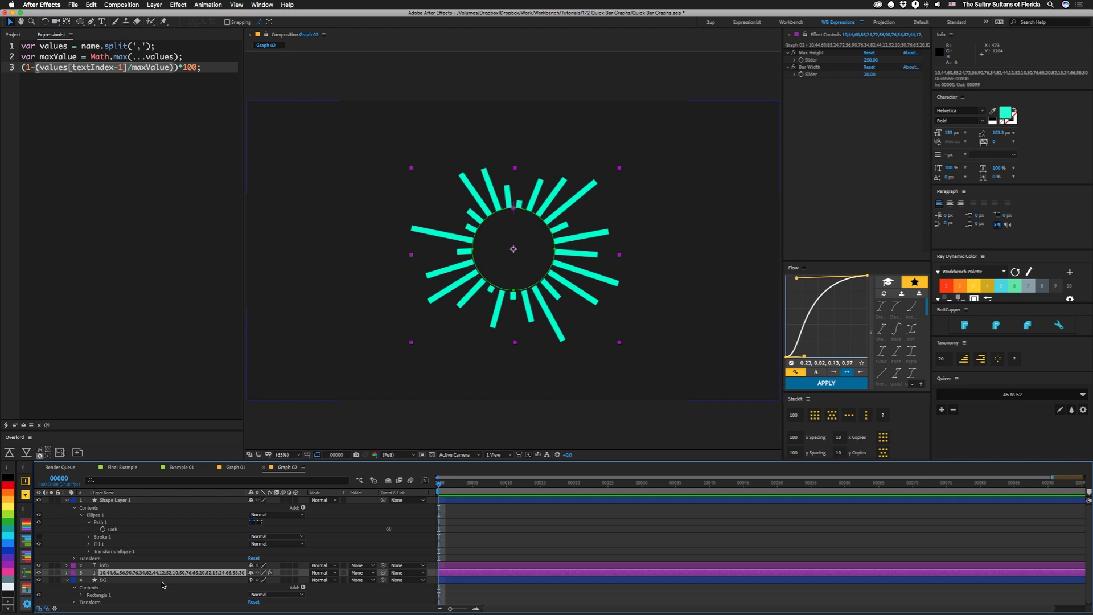
left_click(91, 22)
left_click(368, 170)
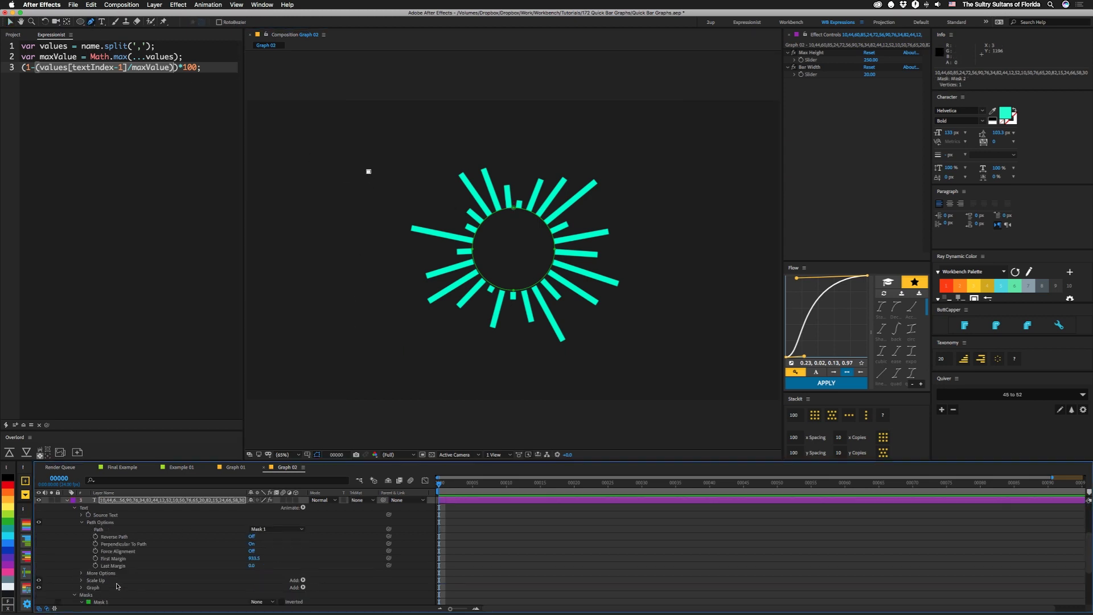
scroll(117, 586, "down", 3)
left_click(81, 587)
scroll(111, 581, "down", 1)
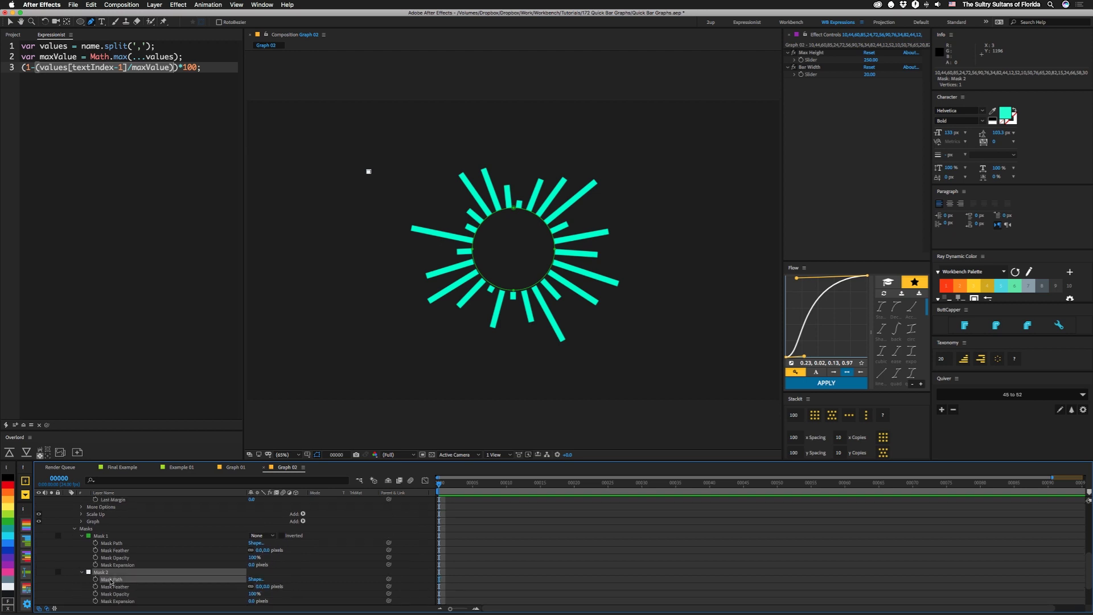
key("ctrl+v")
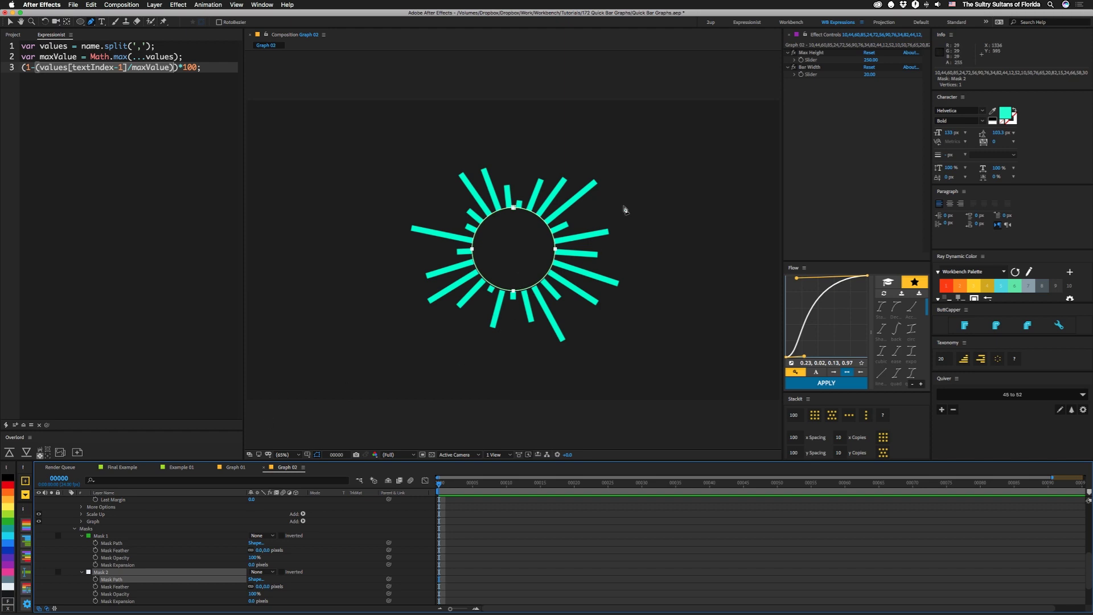
key("Delete")
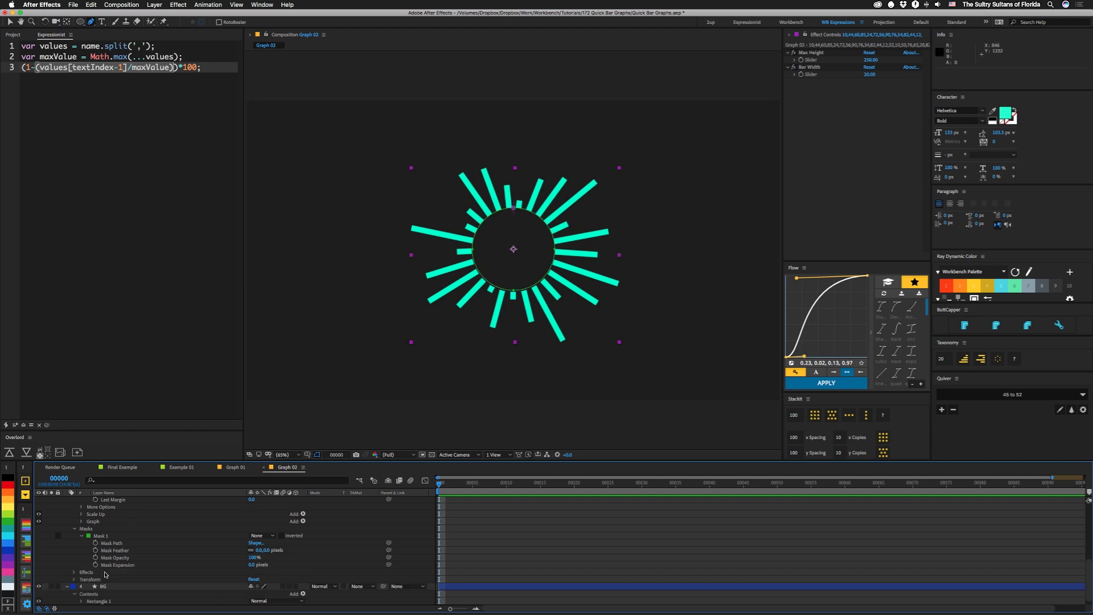
scroll(106, 571, "up", 5)
Set the text layer's Path Options path to Mask 1 and adjust First Margin to rotate the bars
left_click(110, 513)
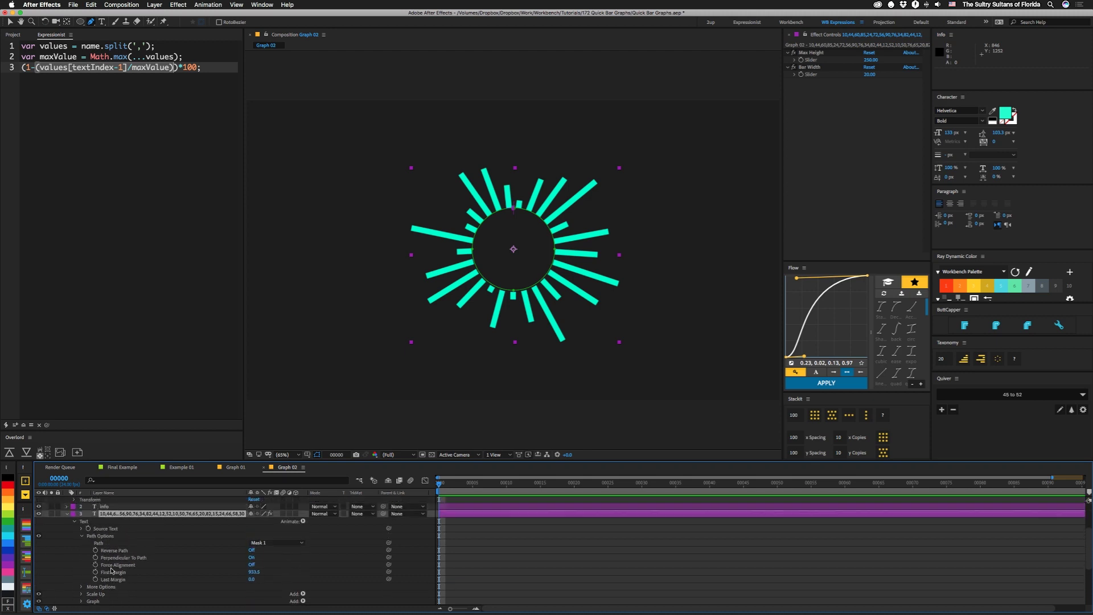
left_click(83, 535)
left_click(82, 535)
left_click(259, 542)
left_click(264, 551)
left_click_drag(252, 571, 249, 572)
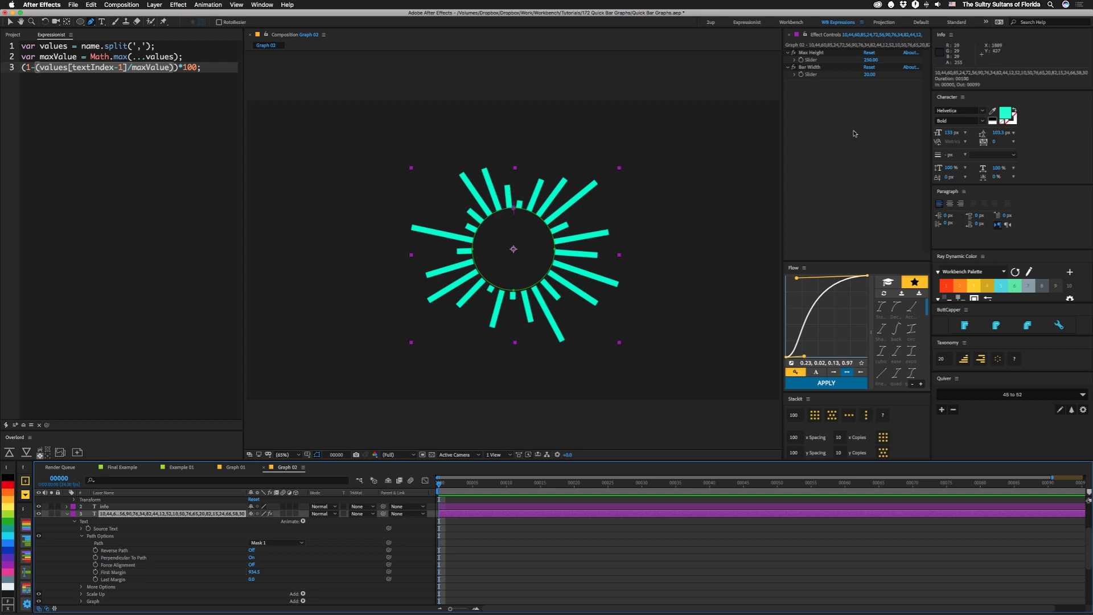
Keep Bar Width at 20 and set Max Height to 231
left_click_drag(869, 75, 869, 75)
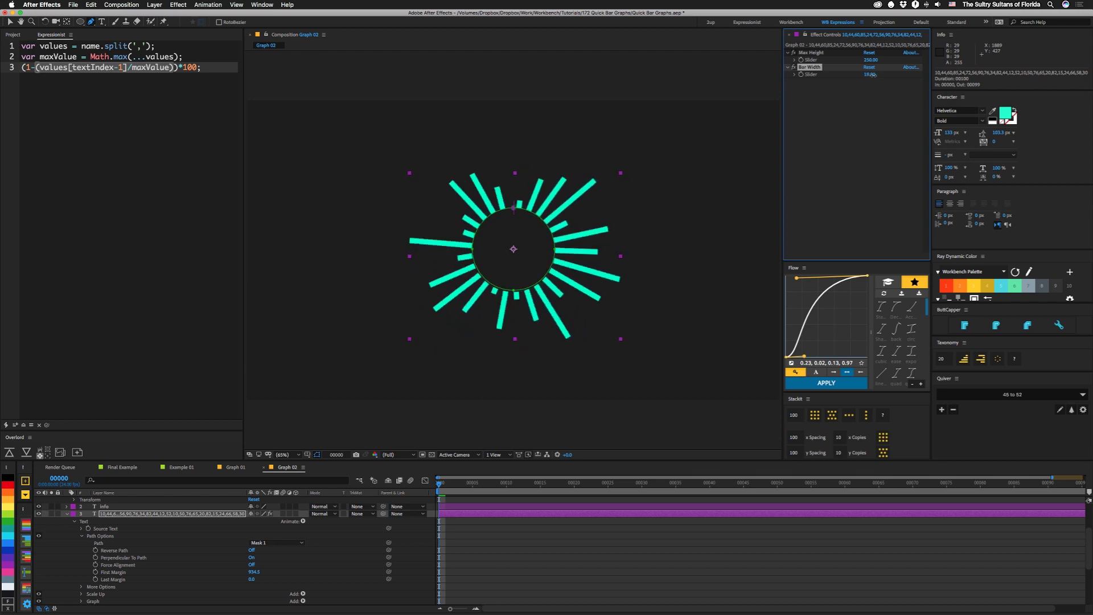
left_click(869, 75)
key("Return")
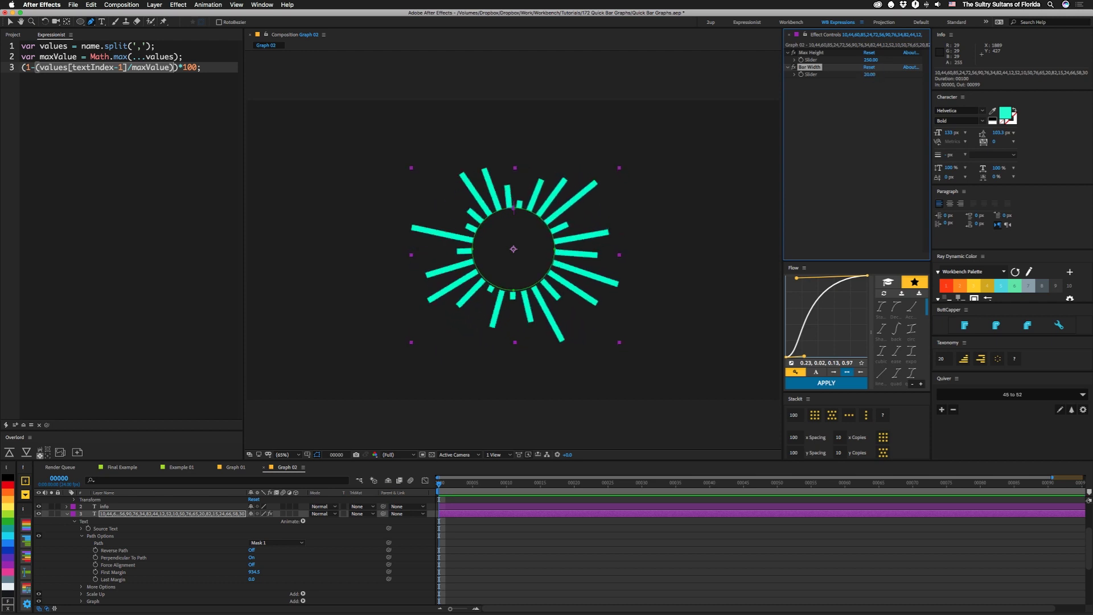
mouse_move(871, 59)
left_mouse_down()
mouse_move(808, 60)
mouse_move(870, 60)
left_mouse_up()
left_click(140, 519)
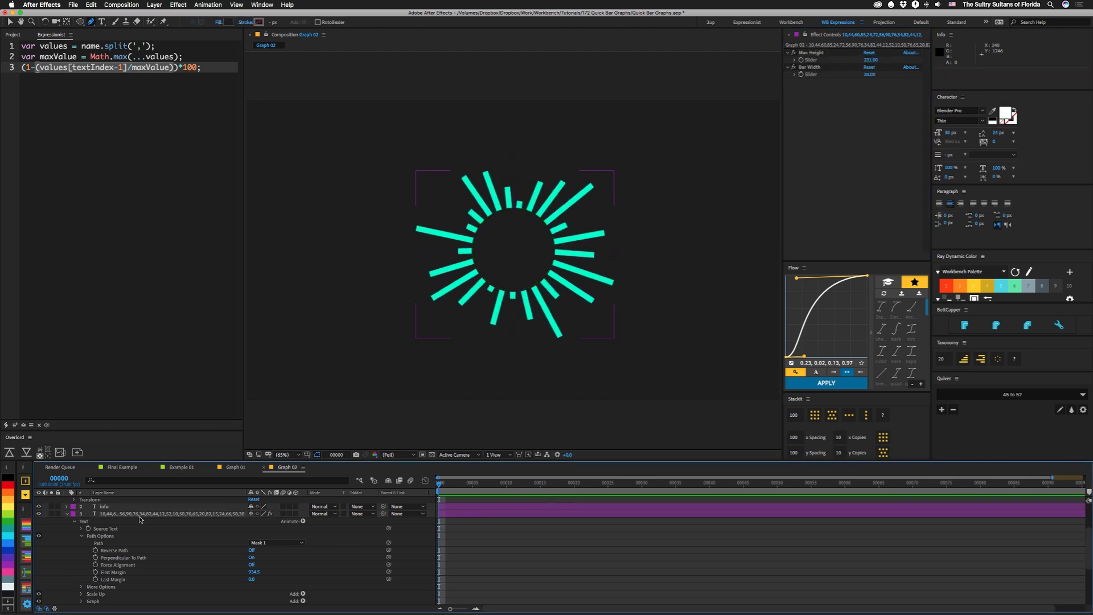
Delete the circle Shape Layer 1 and return to the Selection tool
key("ctrl+alt+shift+m")
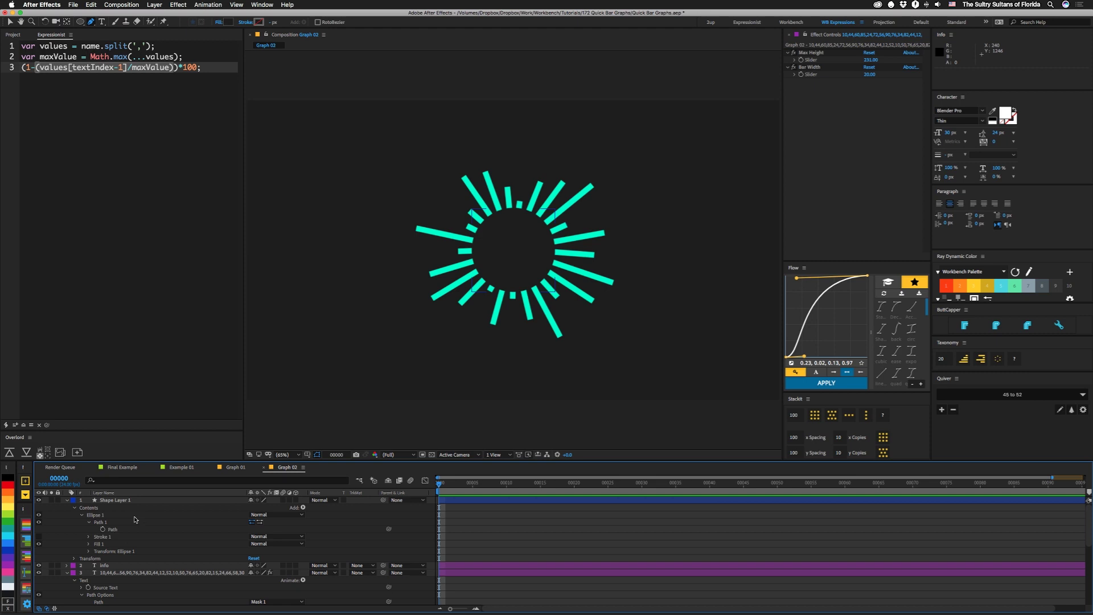
left_click(108, 500)
key("Delete")
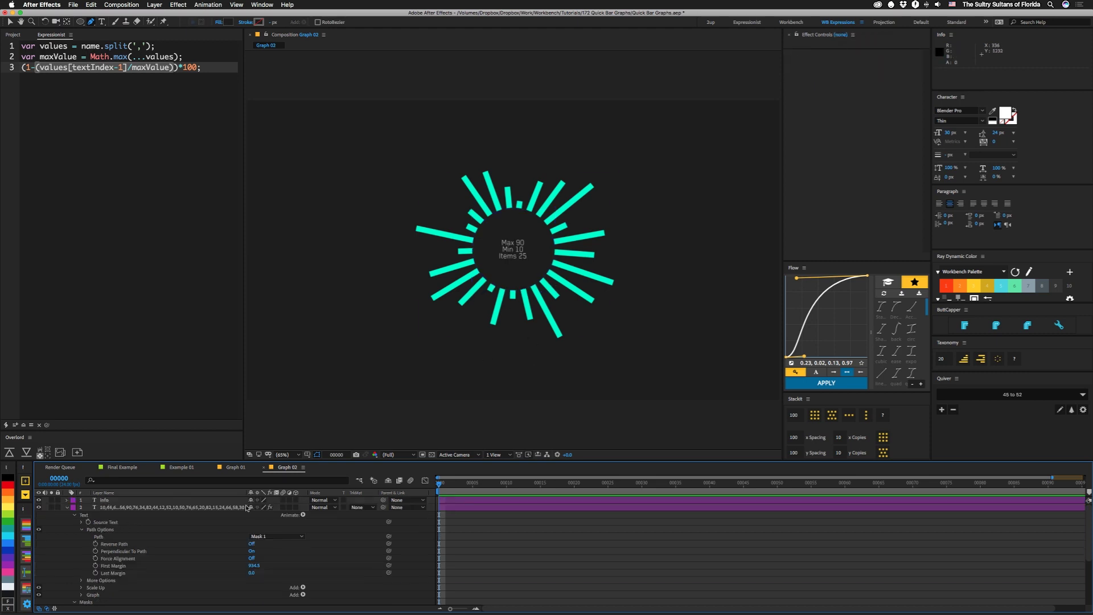
left_click(494, 282)
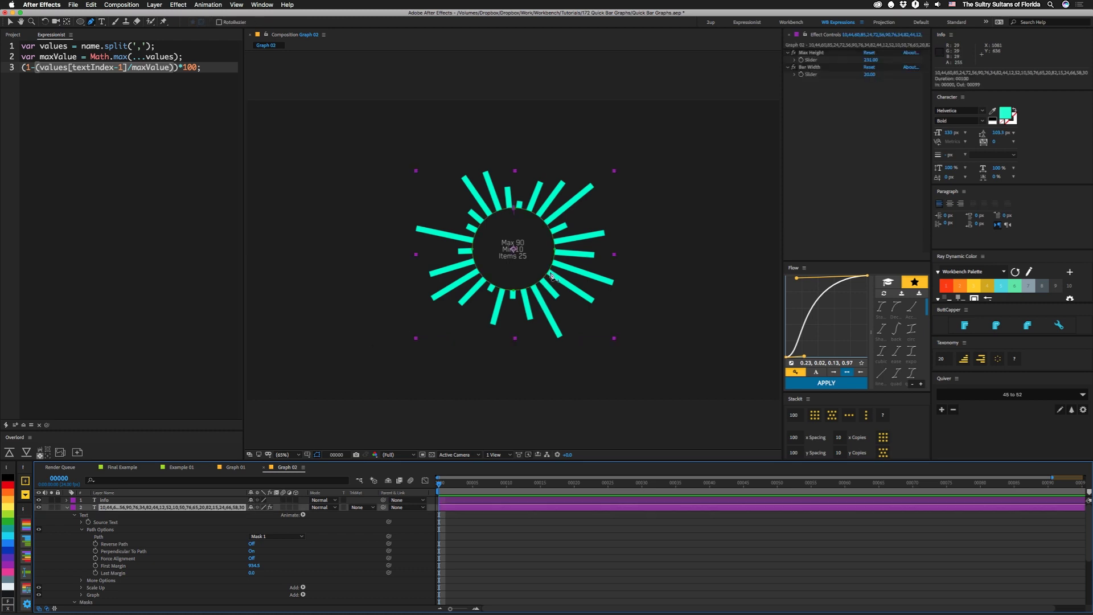
key("F2")
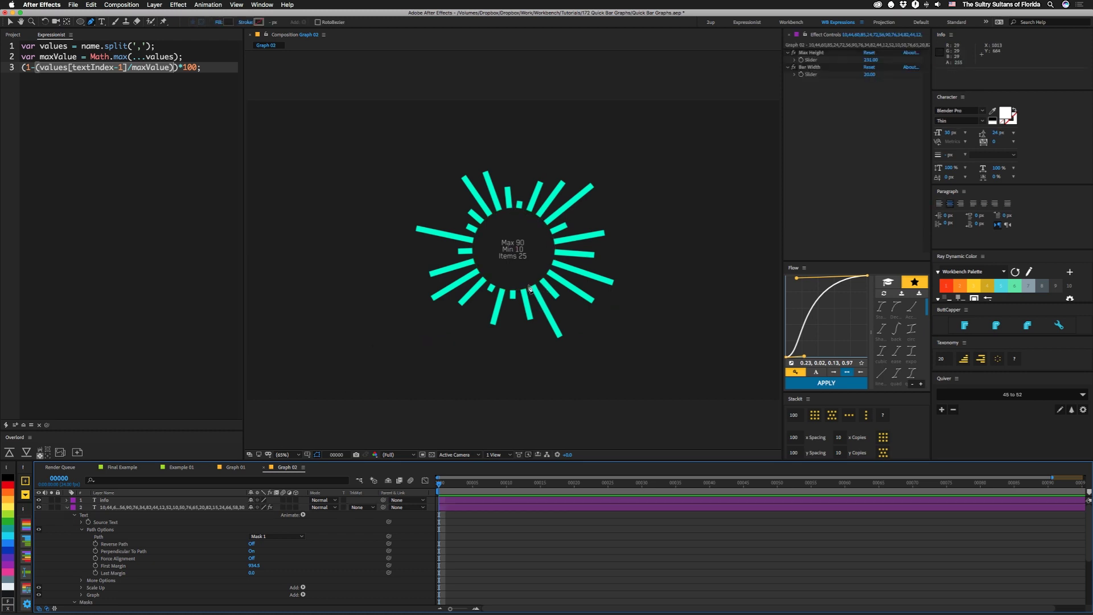
key("v")
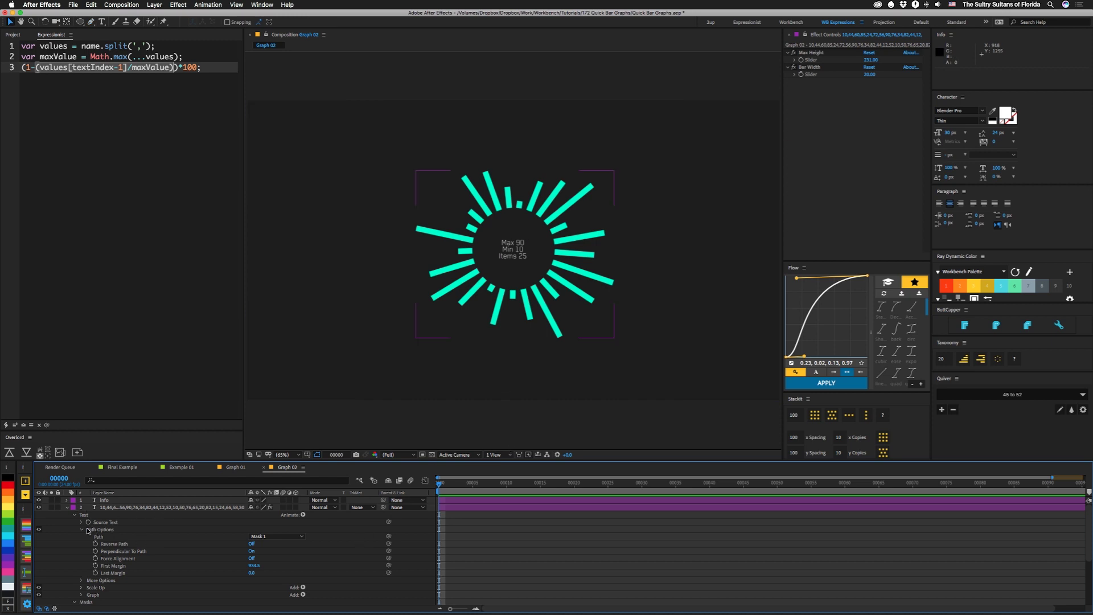
Add a Position animator to the radial bar text with Position 0,-97
left_click(303, 515)
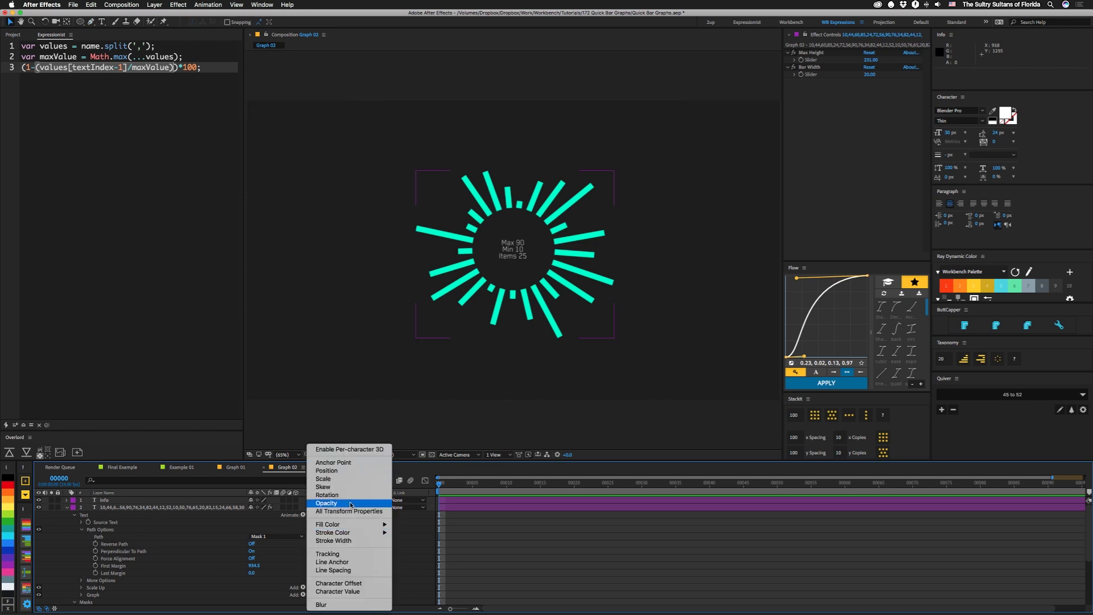
key("Return")
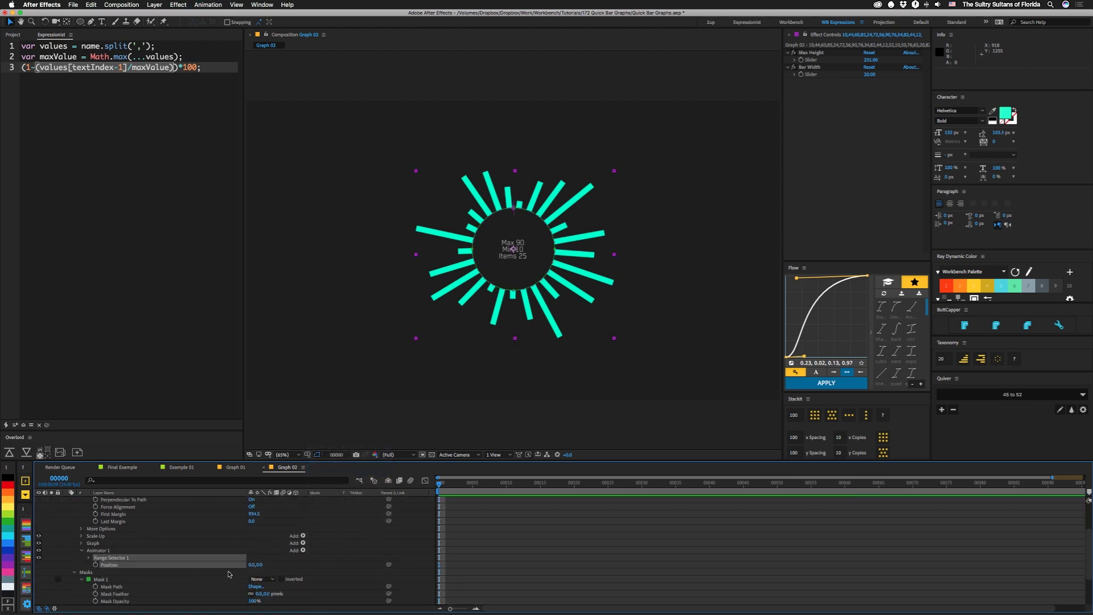
left_click_drag(260, 565, 232, 566)
Set the animator's Range Selector 1 End to 49%
left_click(88, 559)
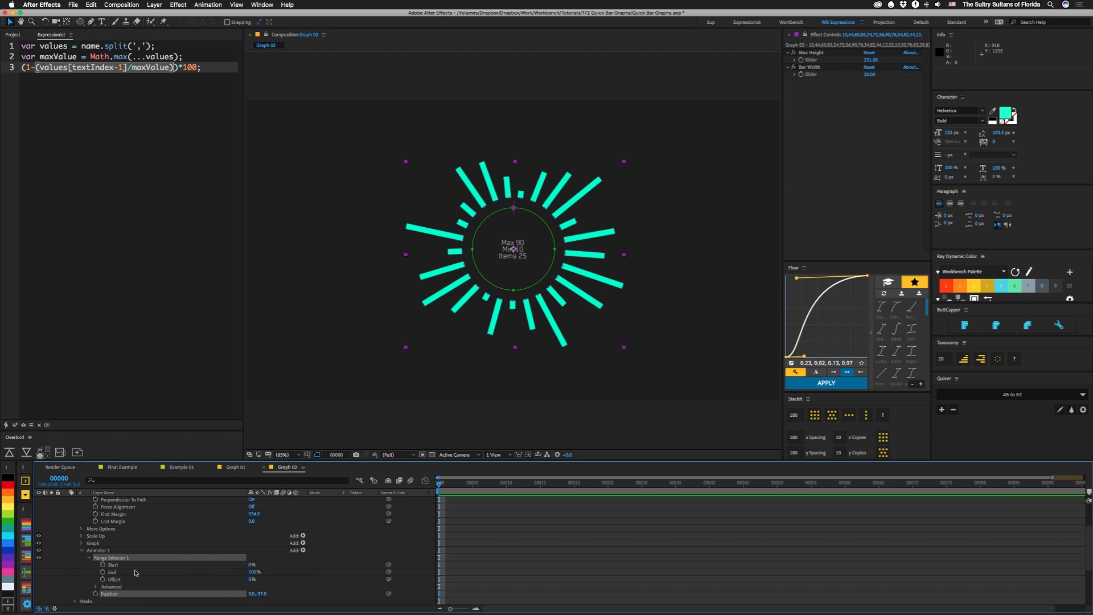
mouse_move(255, 572)
left_mouse_down()
mouse_move(206, 572)
mouse_move(287, 564)
mouse_move(274, 566)
left_mouse_up()
left_click(75, 514)
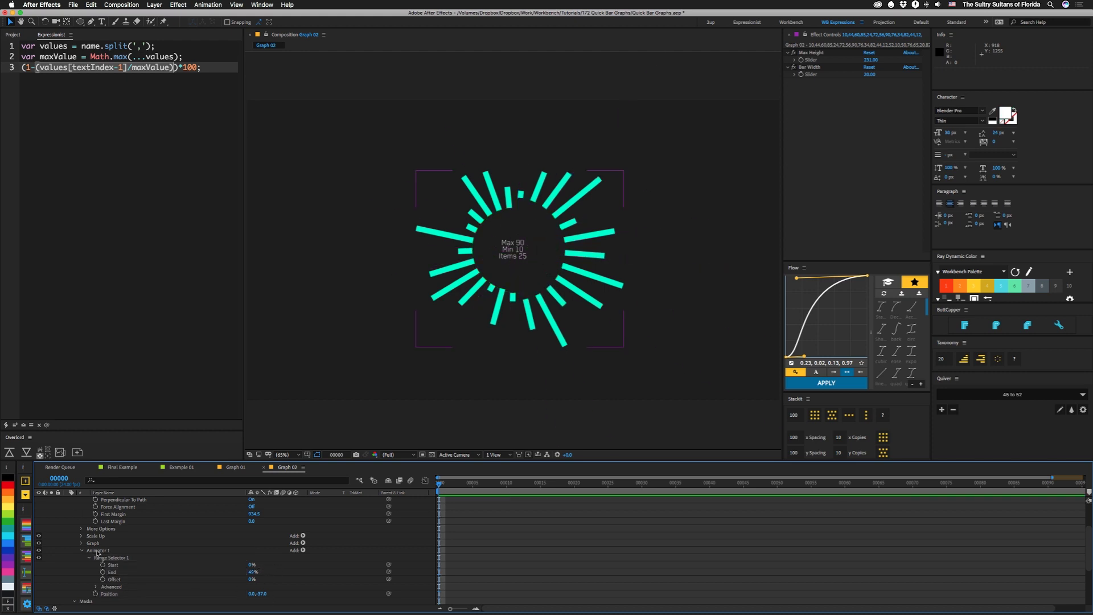